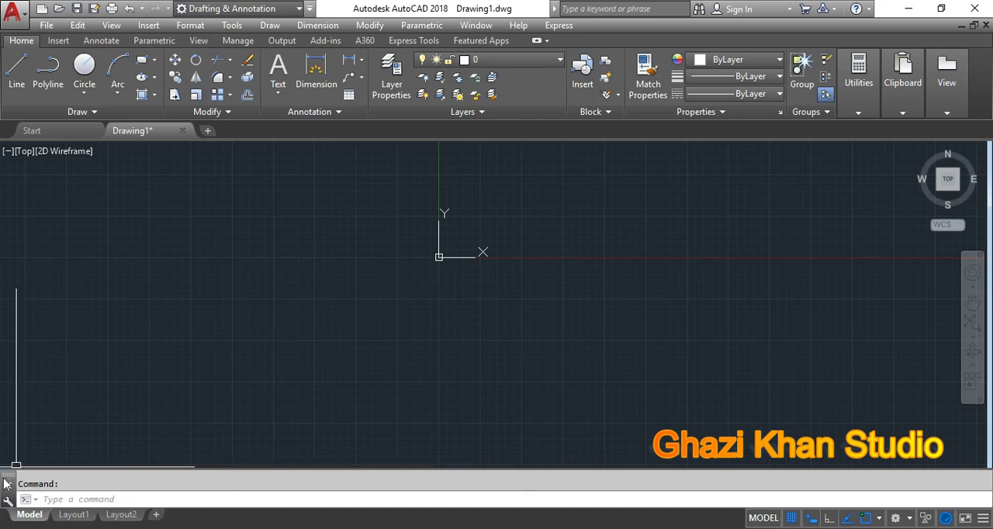
Step: Undock the command line and float it in the drawing area below the UCS origin
left_click_drag(8, 475, 205, 269)
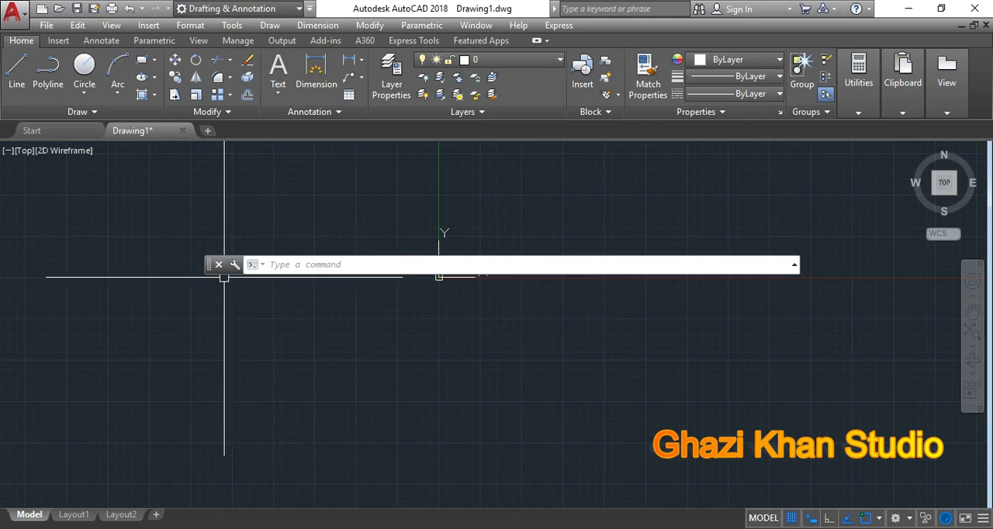
left_click_drag(207, 269, 201, 358)
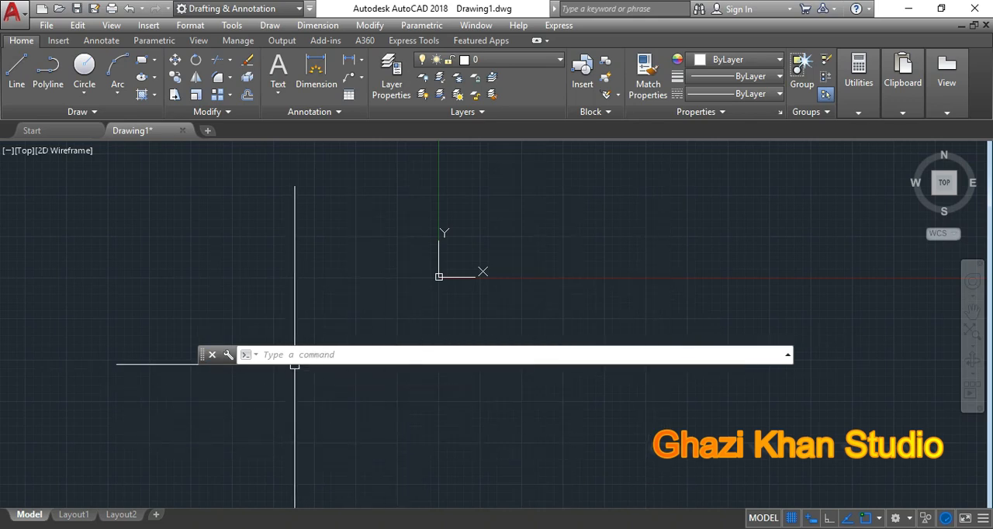
Step: Close the command line window and bring it back with the CLI command
left_click(212, 355)
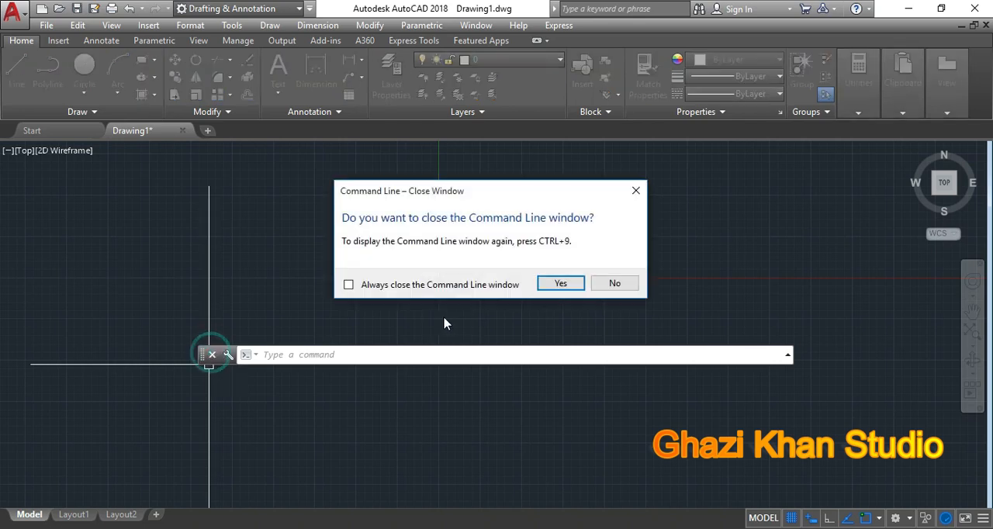
left_click(559, 284)
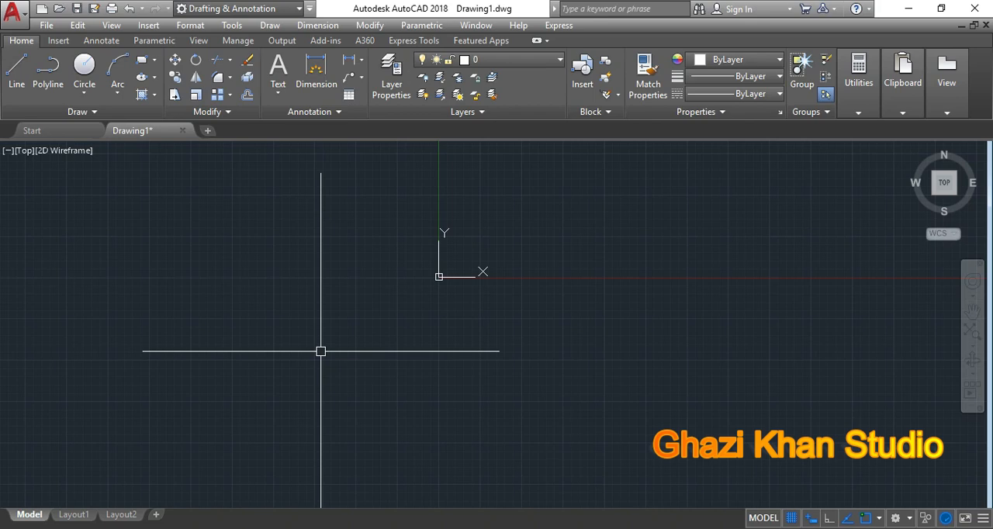
type("CLI")
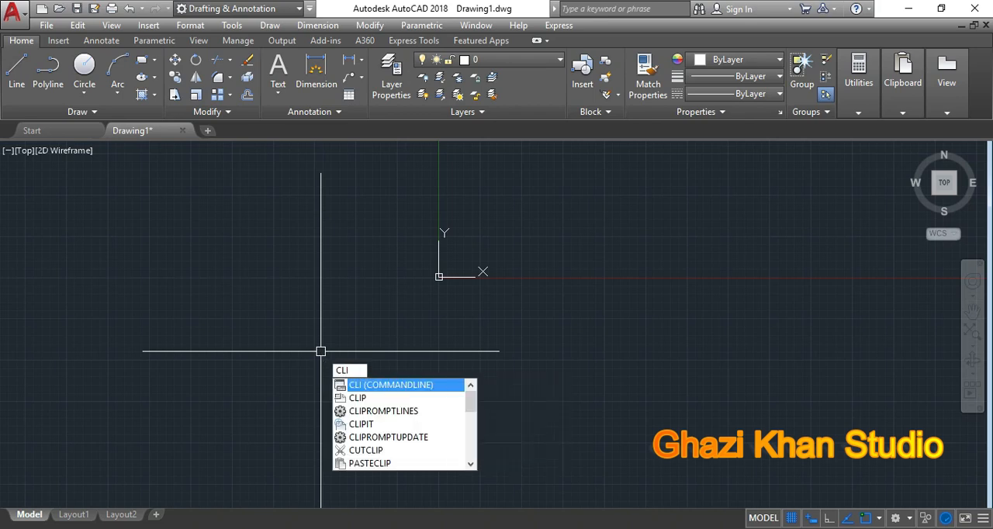
key("Return")
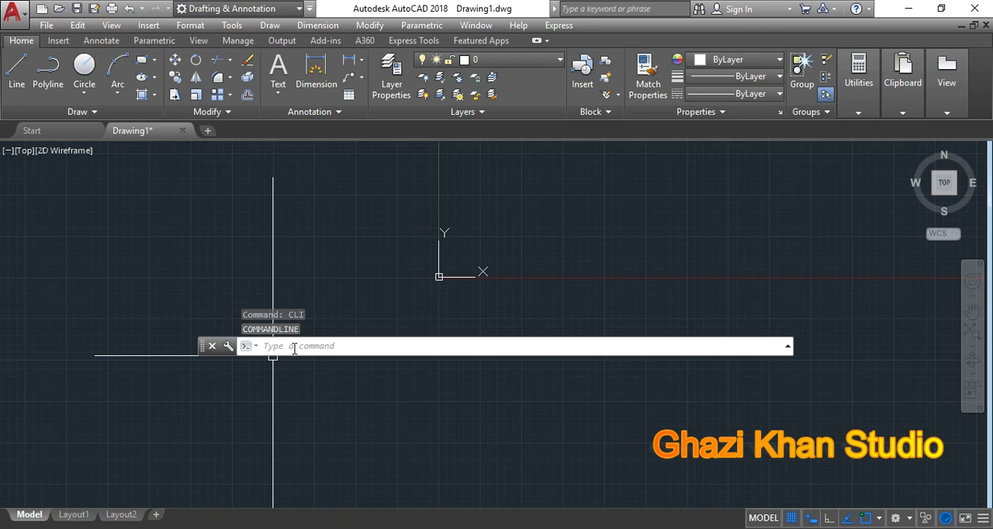
Step: Toggle the command line window off, confirming the closure, and toggle it on again
key("ctrl+9")
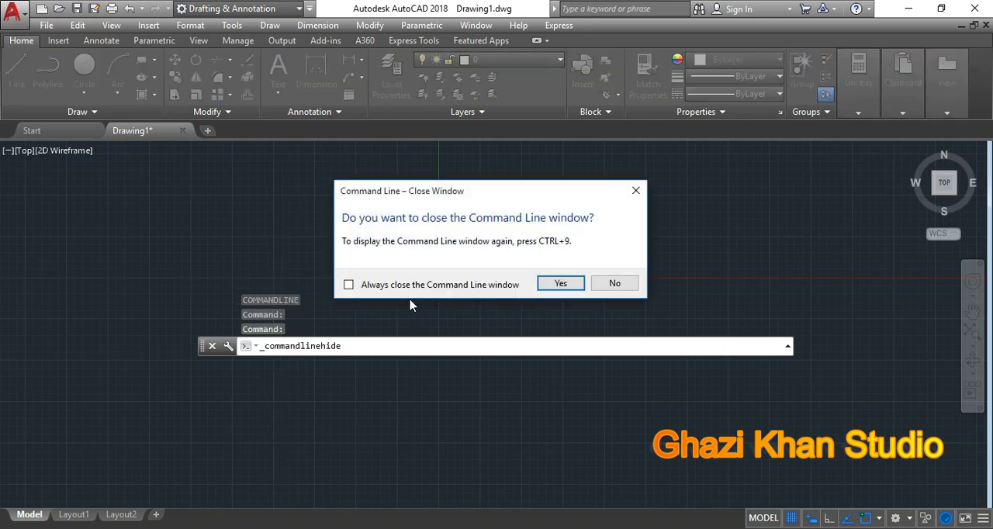
left_click(561, 284)
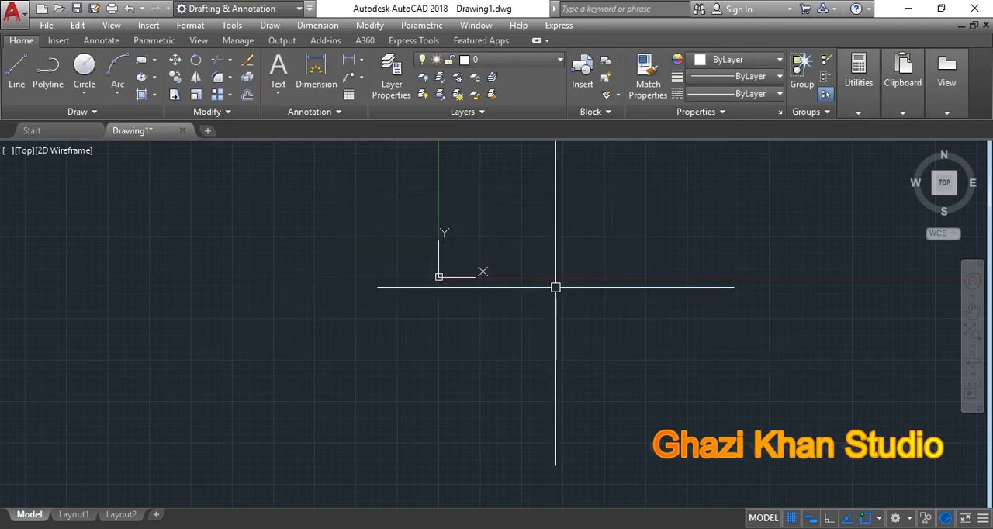
key("ctrl+9")
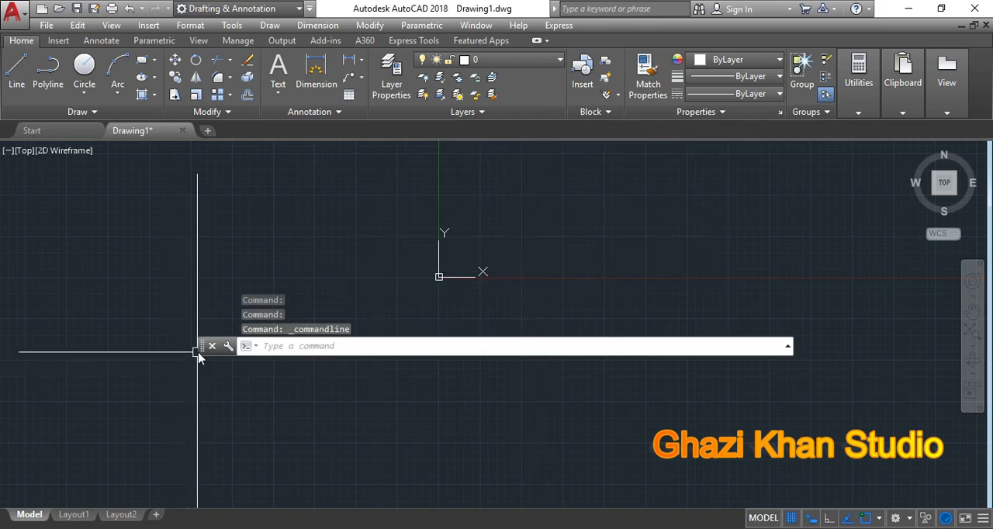
Step: Move the floating command line down to the lower part of the drawing area
left_click_drag(200, 351, 195, 397)
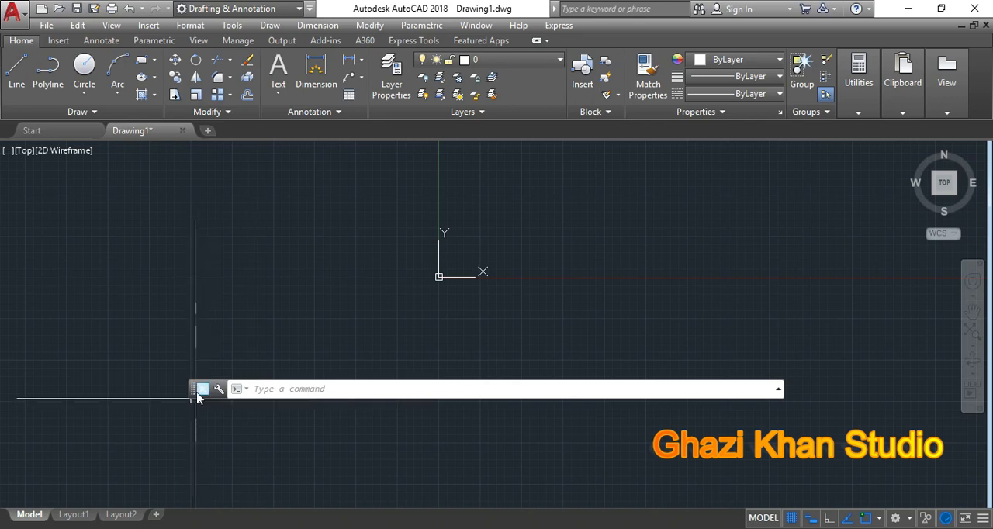
left_click_drag(193, 388, 16, 503)
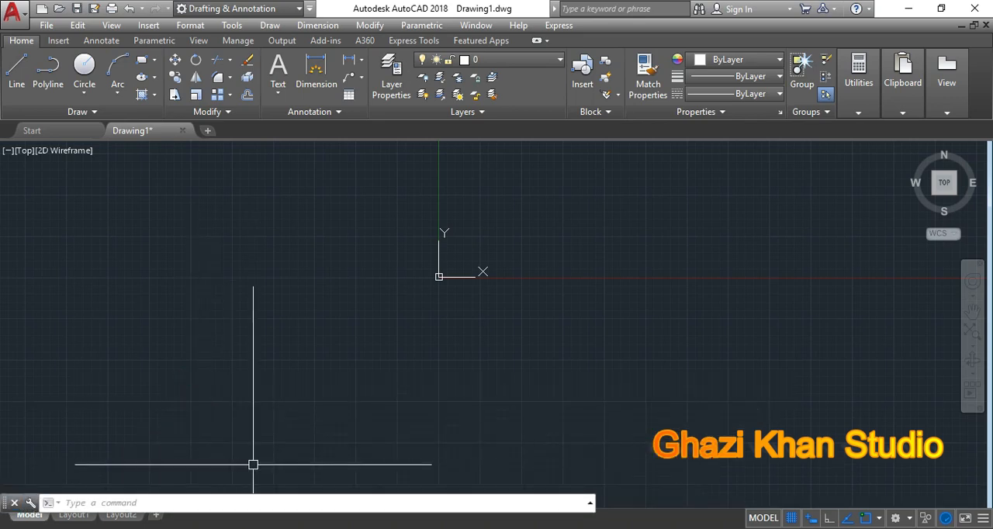
left_click(13, 504)
key("ctrl+9")
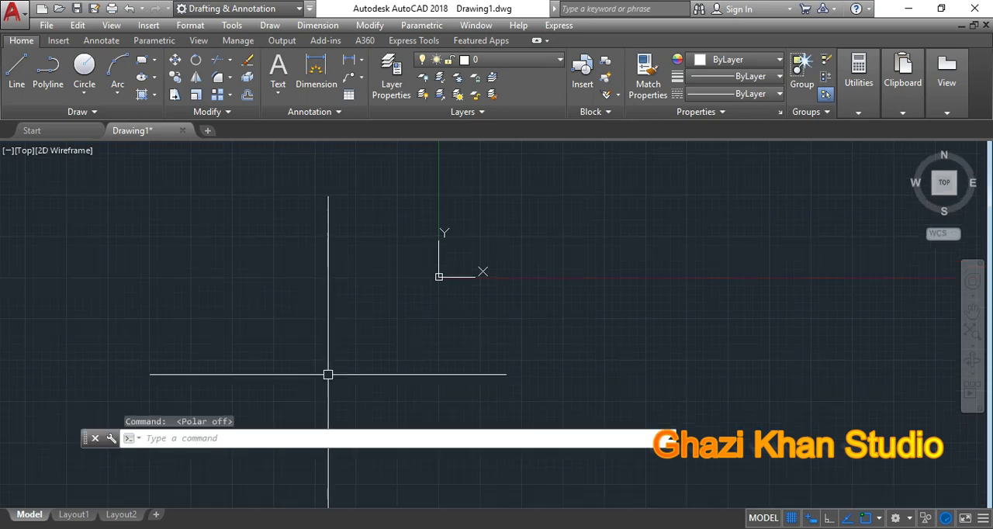
left_click(355, 306)
left_click(317, 336)
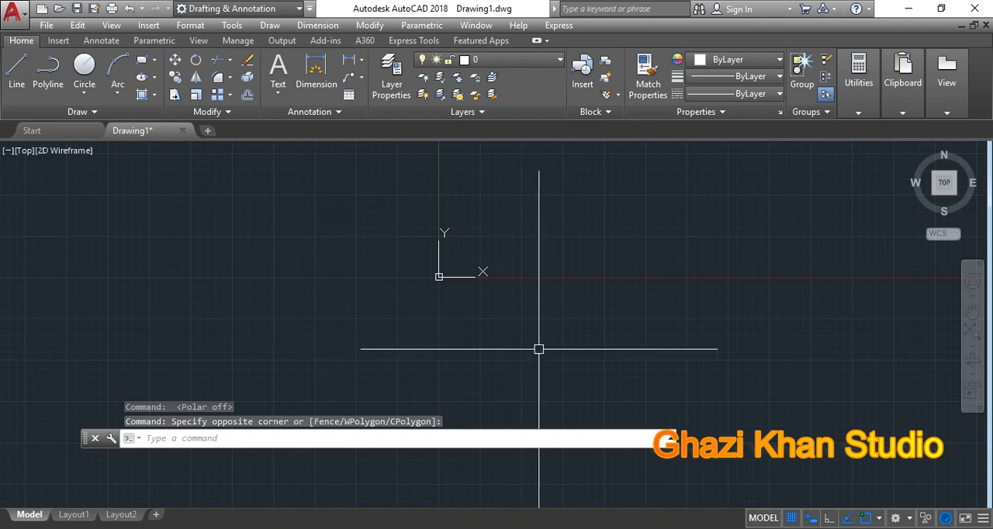
Step: Open the command history, look back through the earlier commands and close the history again
left_click(671, 439)
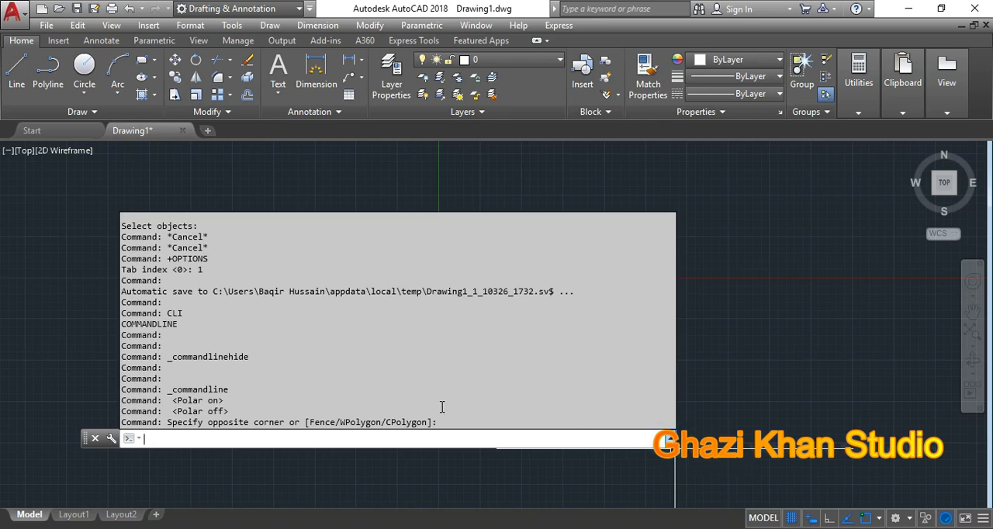
scroll(243, 328, "up", 3)
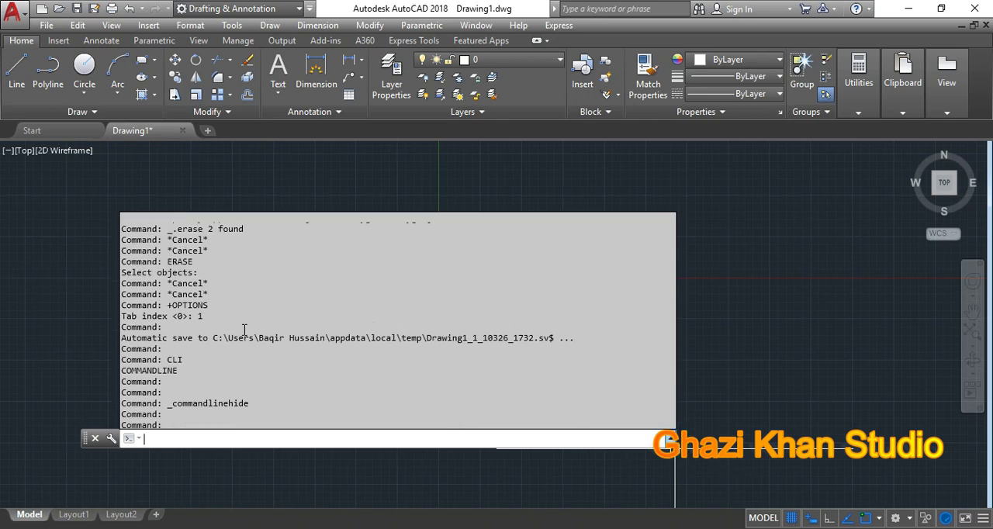
scroll(243, 328, "up", 5)
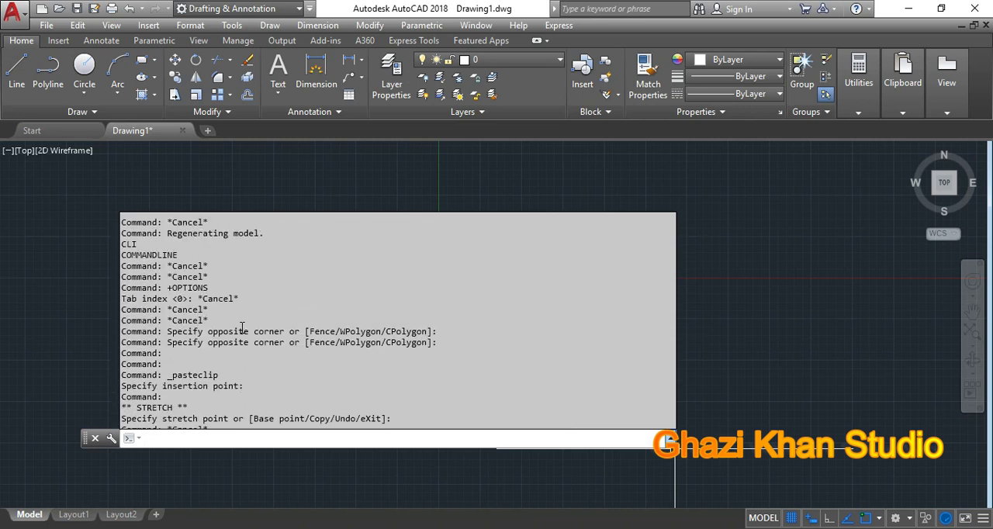
scroll(242, 326, "up", 3)
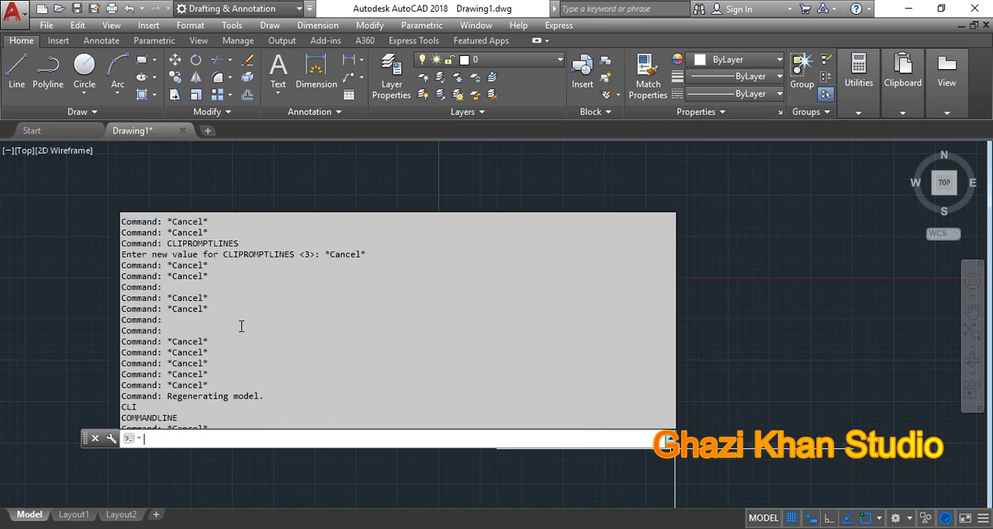
scroll(241, 326, "up", 3)
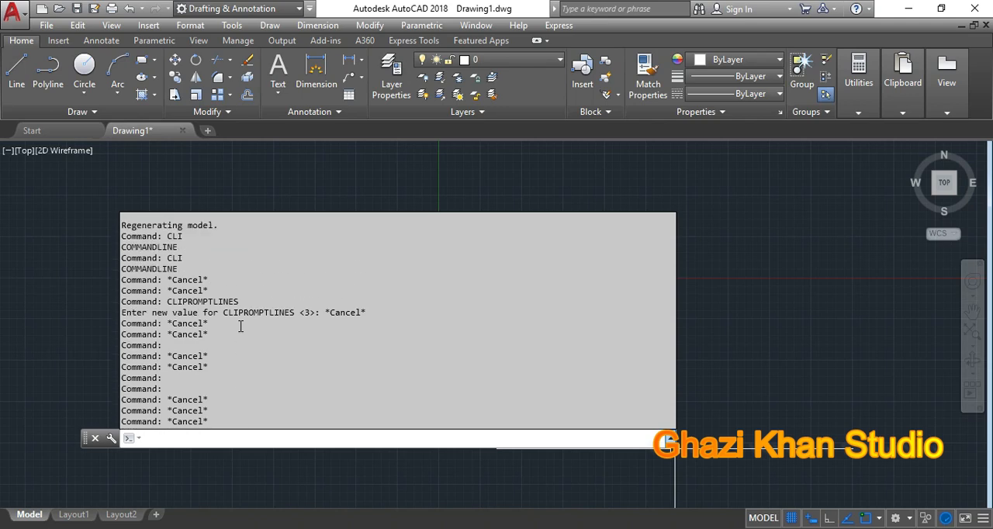
scroll(239, 327, "down", 3)
scroll(239, 326, "down", 4)
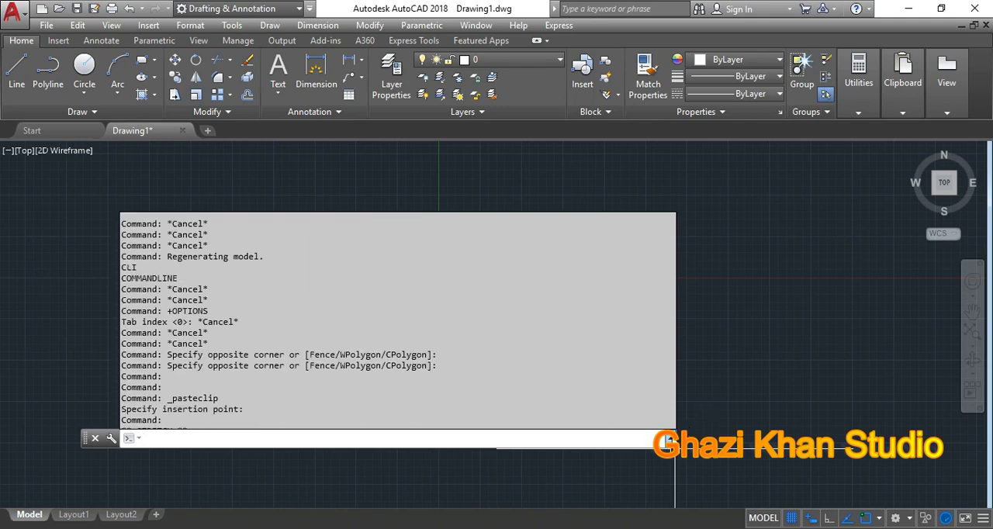
left_click(671, 440)
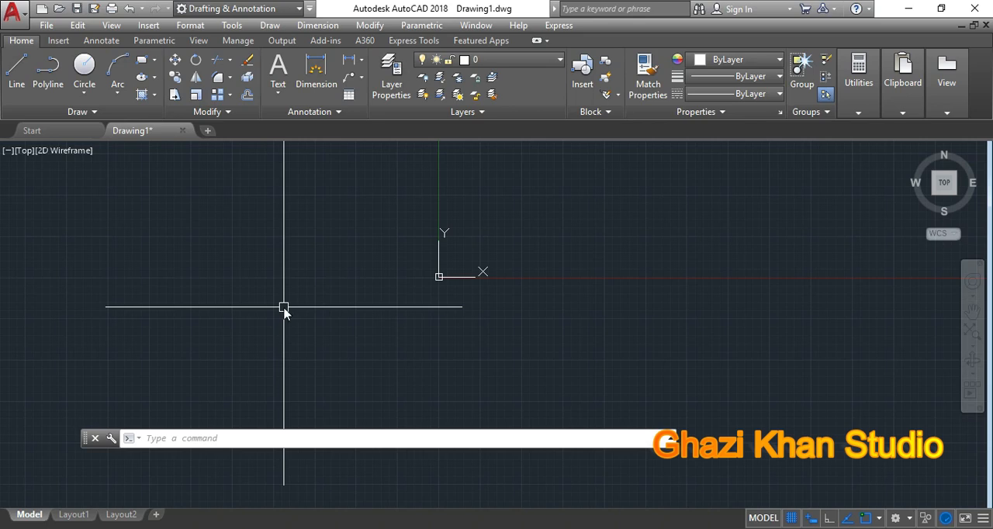
Step: Draw a stepped line of three segments with Ortho on: horizontal, vertically up, and horizontal again across the Y axis
type("L")
key("Return")
left_click(136, 266)
key("F8")
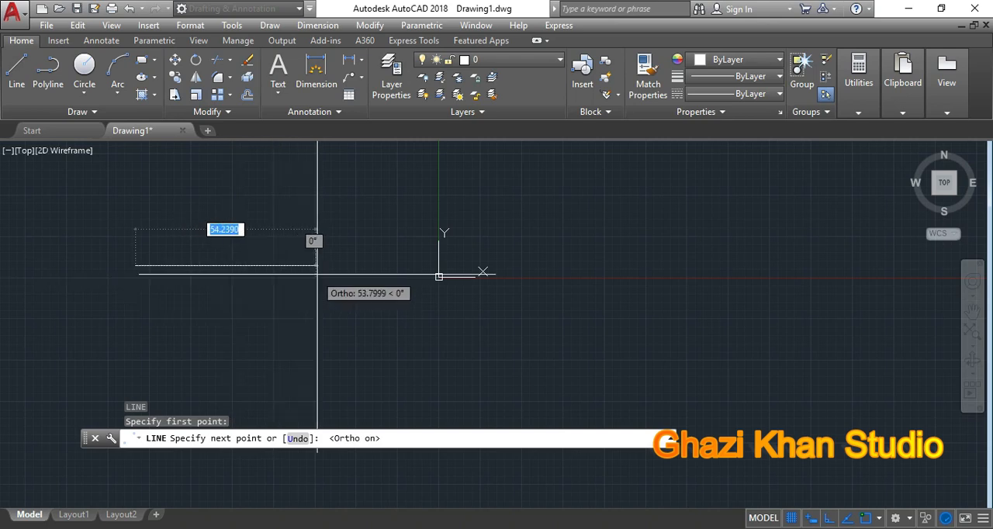
left_click(332, 266)
left_click(332, 189)
left_click(556, 189)
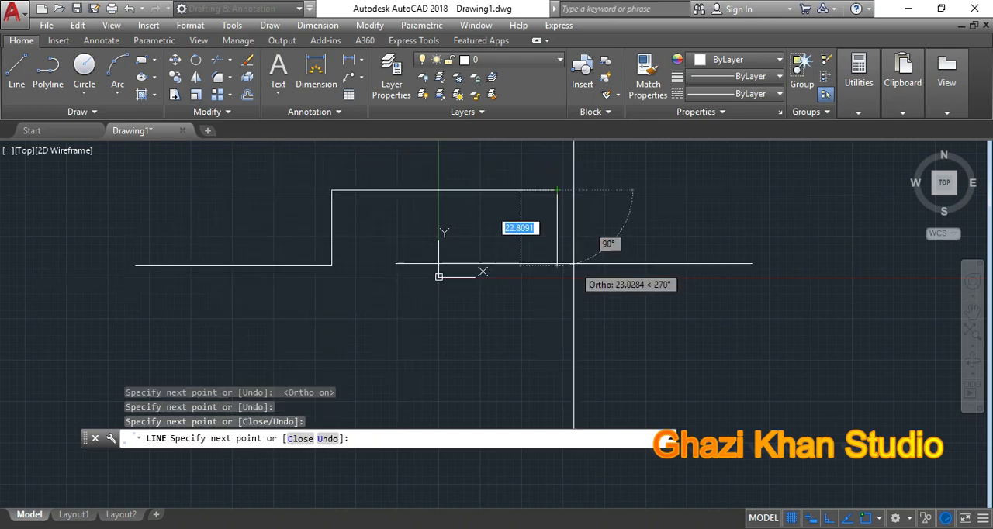
right_click(575, 242)
left_click(602, 253)
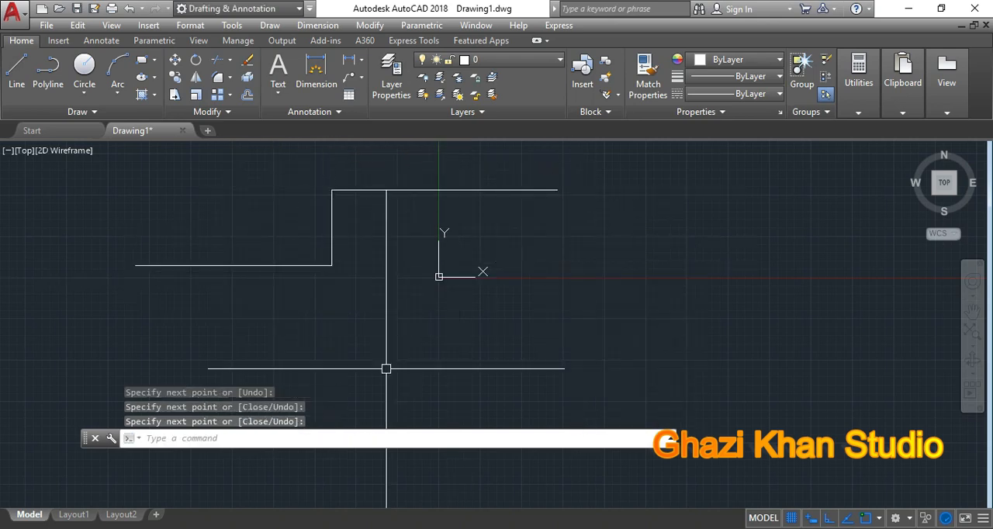
Step: Draw a circle with a radius of about 13.4 below the step in the line
type("c")
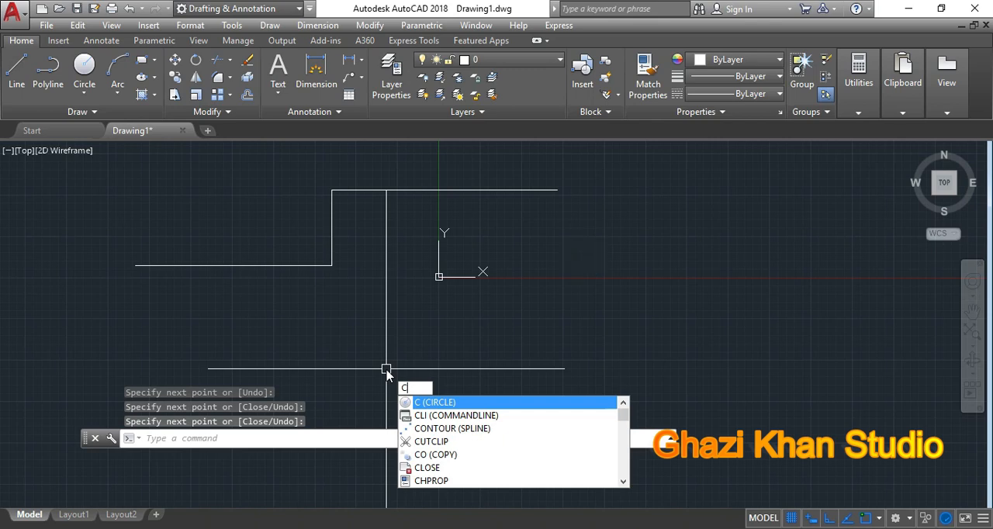
key("Return")
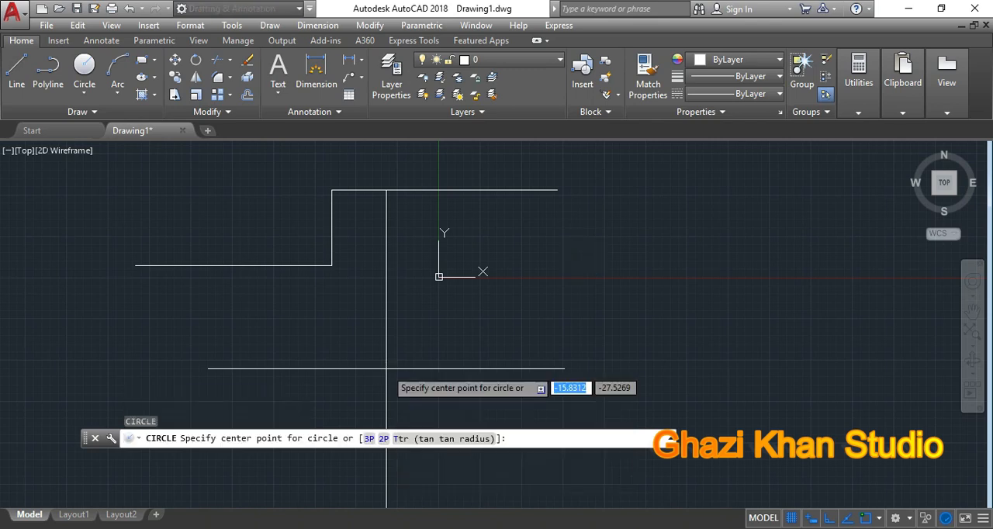
left_click(332, 341)
left_click(377, 347)
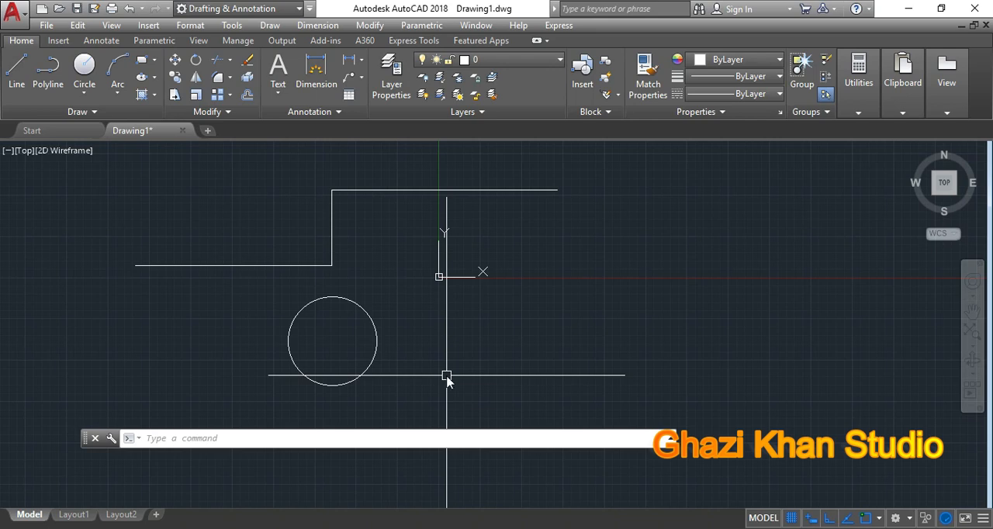
Step: Draw a circle of radius 50 centred to the right of the stepped line
type("c")
key("Return")
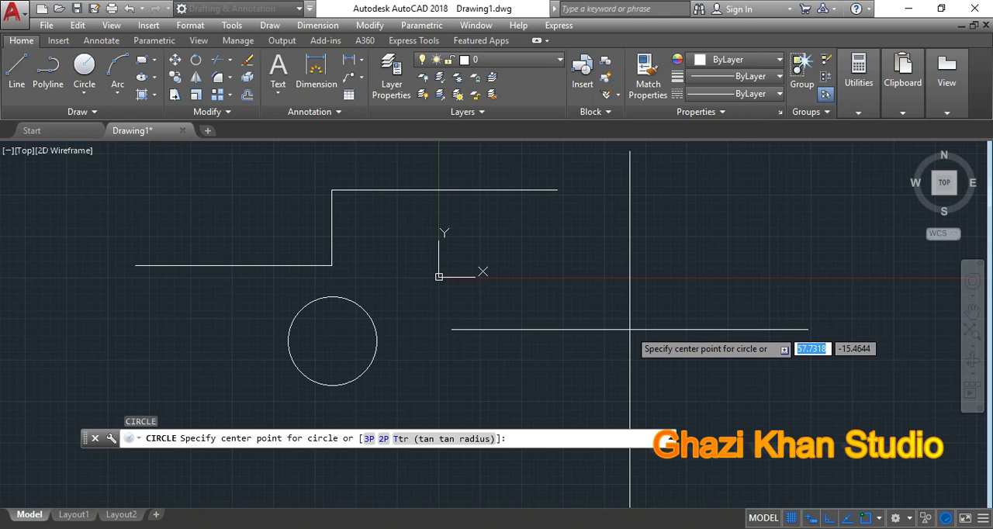
left_click(630, 217)
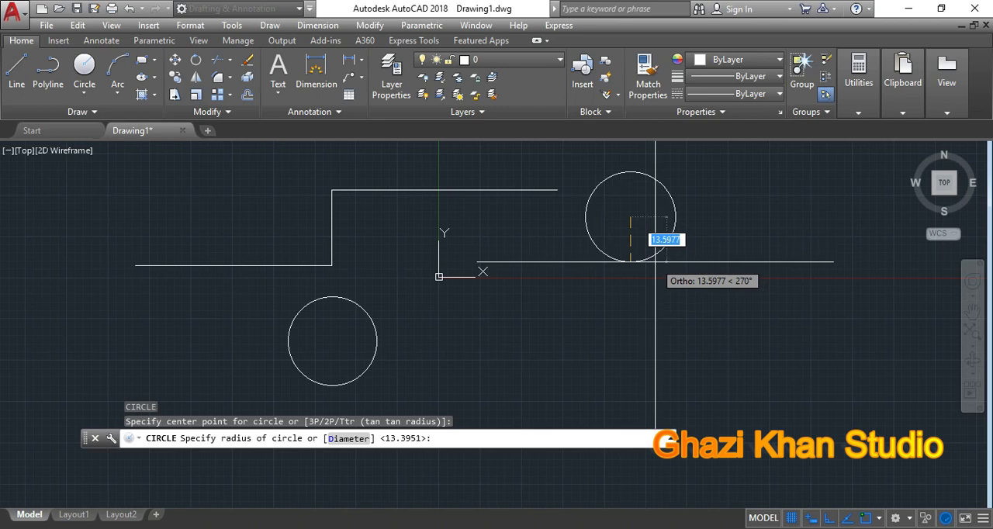
type("50")
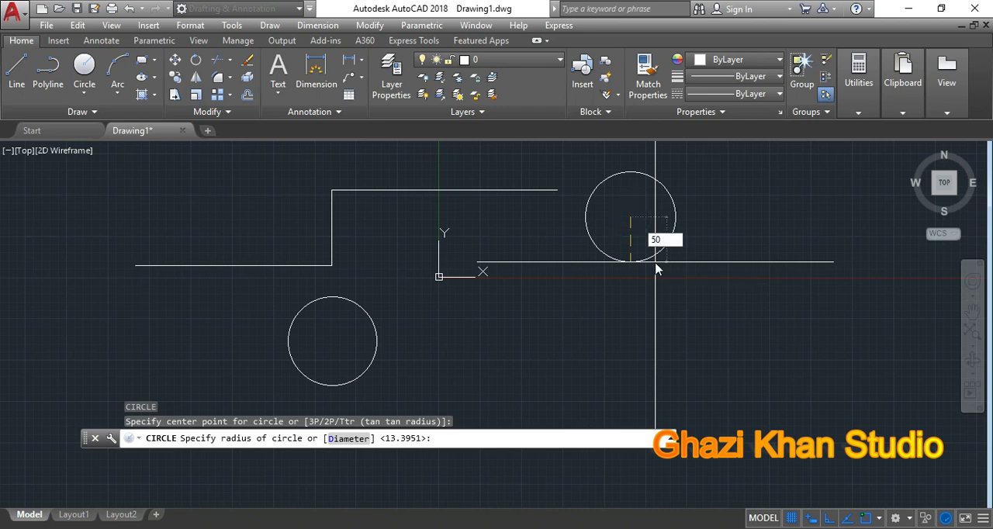
key("Return")
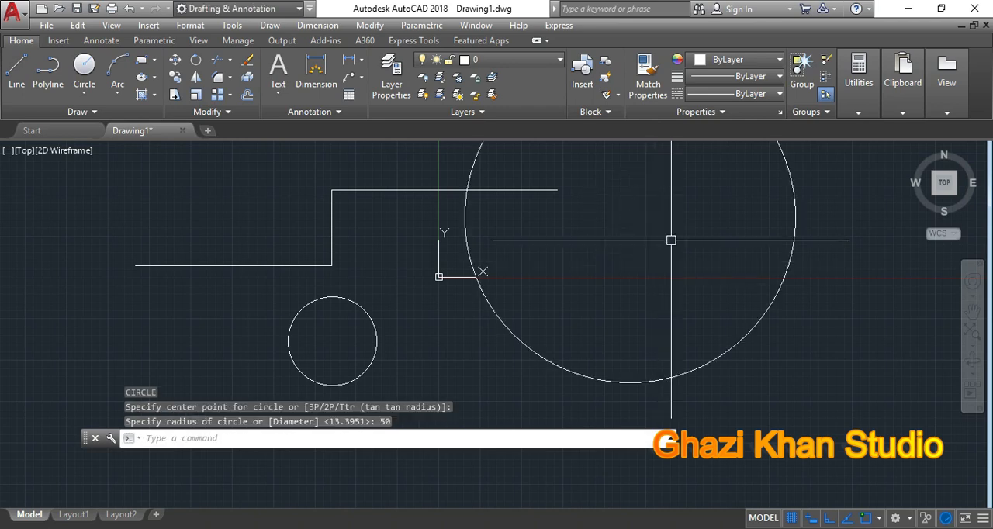
Step: Draw a circle about 64 in diameter to the right of the radius-50 circle, using the 2P option with horizontal diameter endpoints
scroll(588, 272, "down", 4)
middle_click_drag(587, 272, 452, 262)
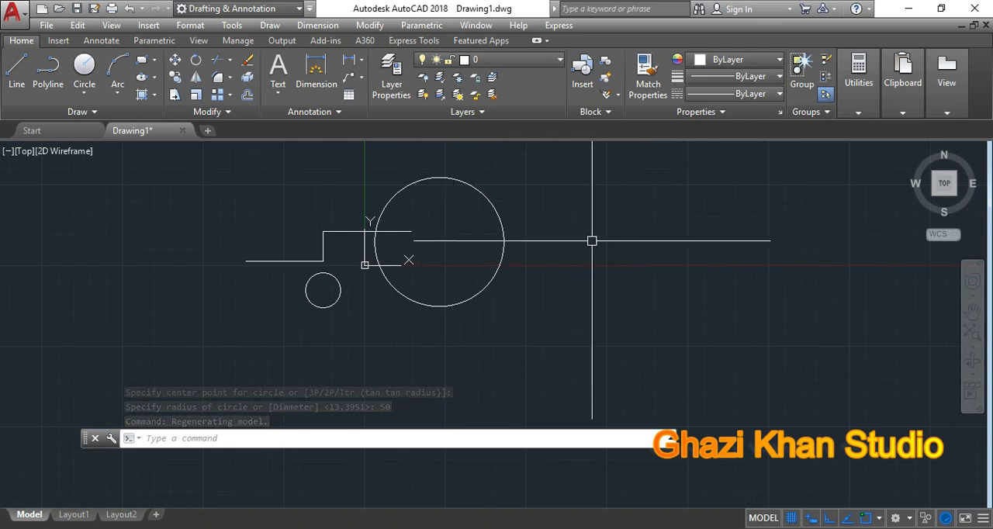
type("c")
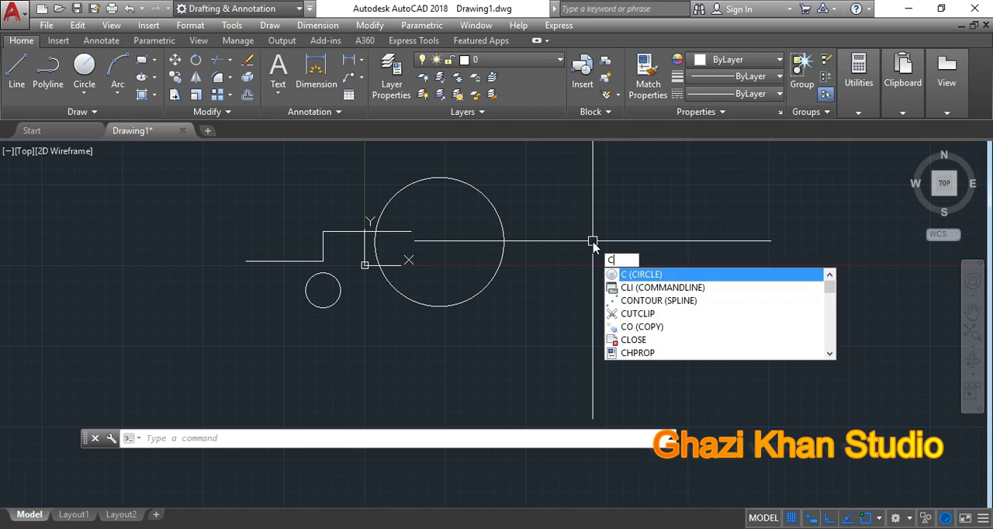
key("Return")
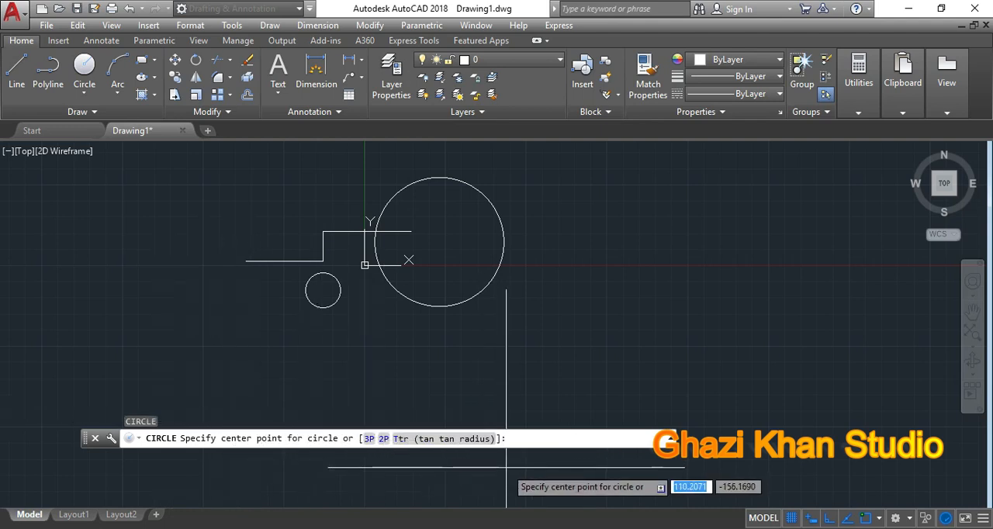
left_click(384, 439)
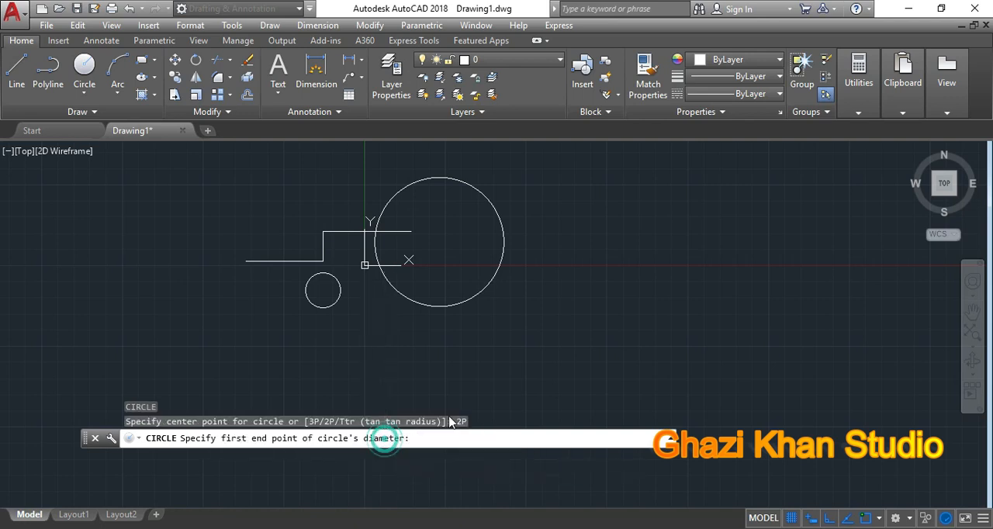
left_click(585, 231)
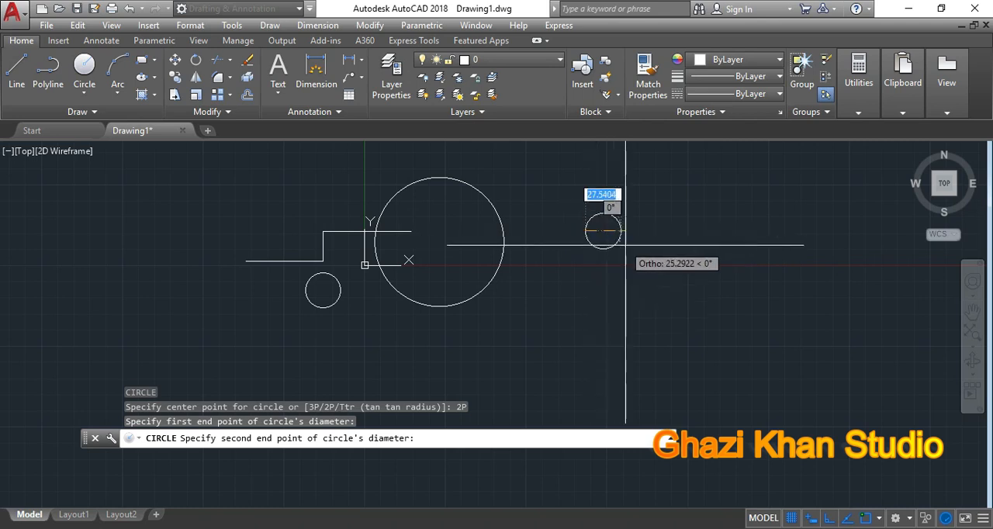
left_click(669, 231)
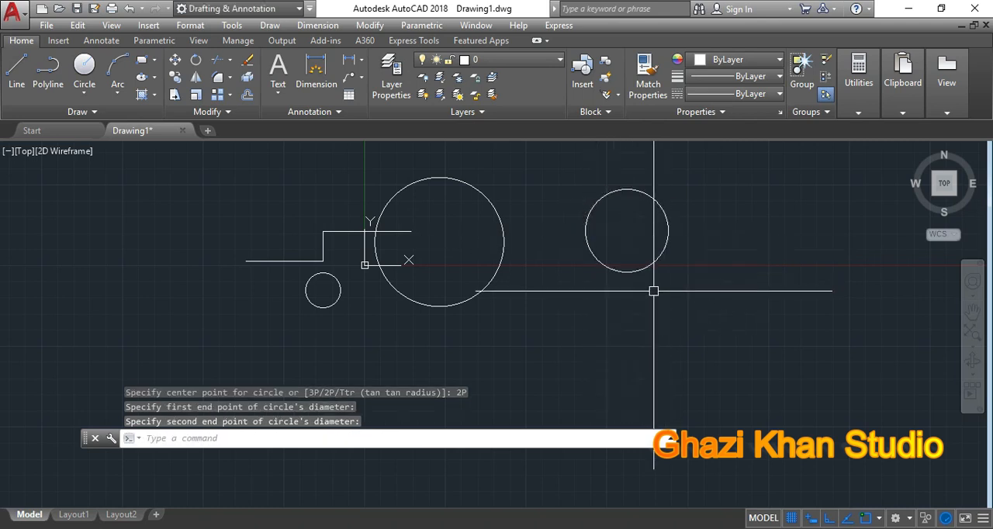
Step: Toggle polar tracking on and off, and draw a centre-radius circle below and slightly left of the two-point circle
type("c")
key("Return")
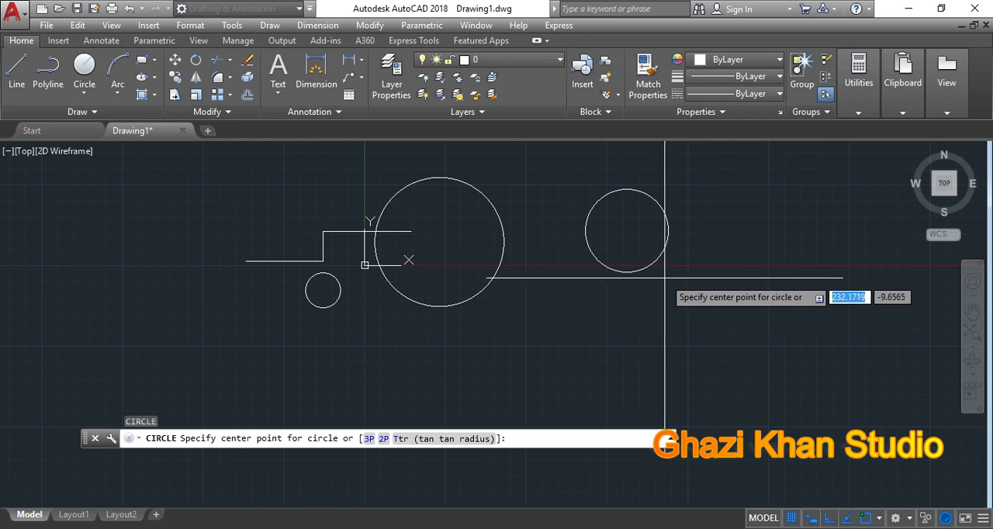
key("F10")
key("F10")
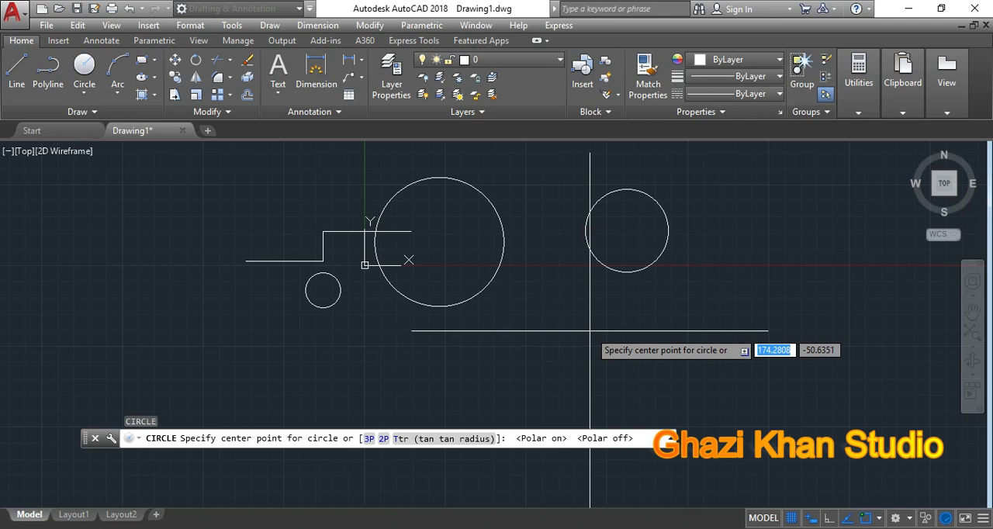
left_click(577, 332)
left_click(613, 333)
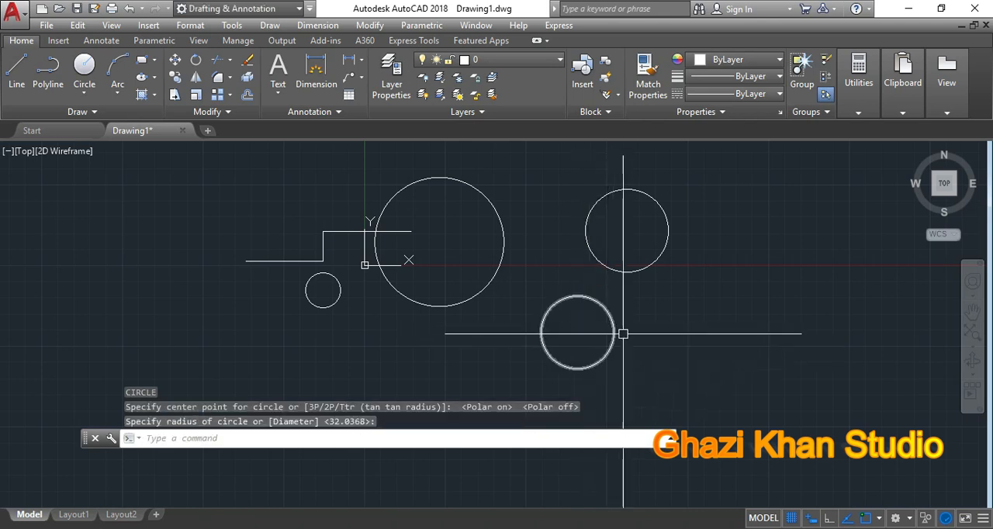
Step: Draw another two-point (2P) circle to the right of the lower circle, at about the same height
type("c")
key("Return")
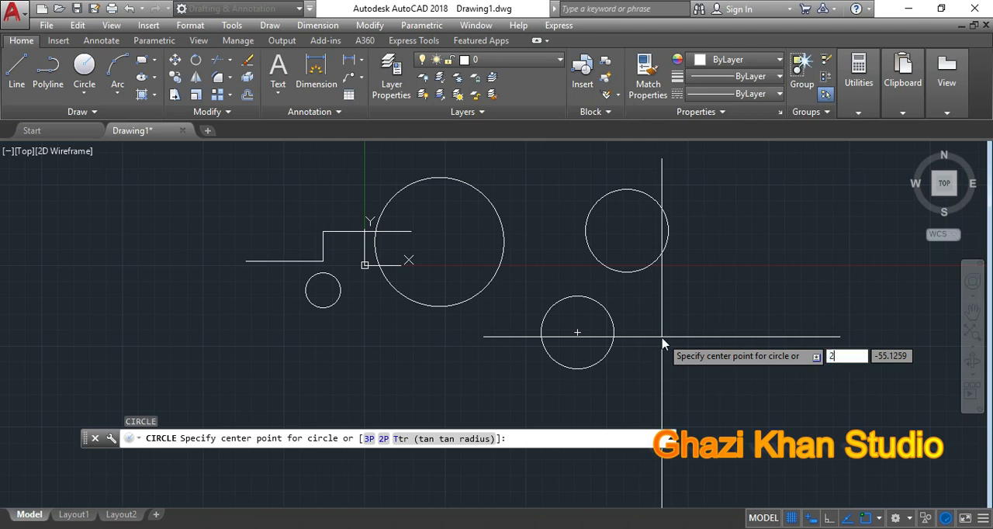
type("2p")
key("Return")
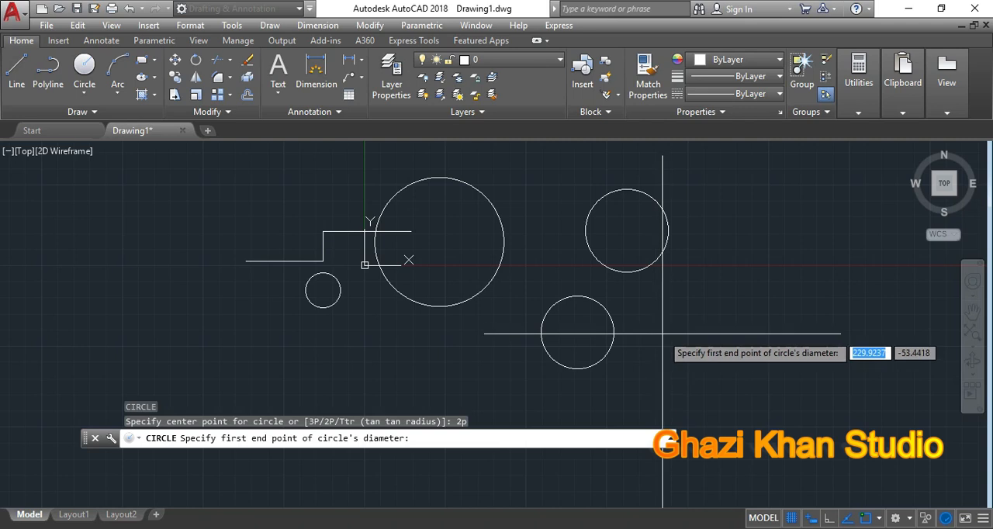
left_click(669, 330)
left_click(741, 332)
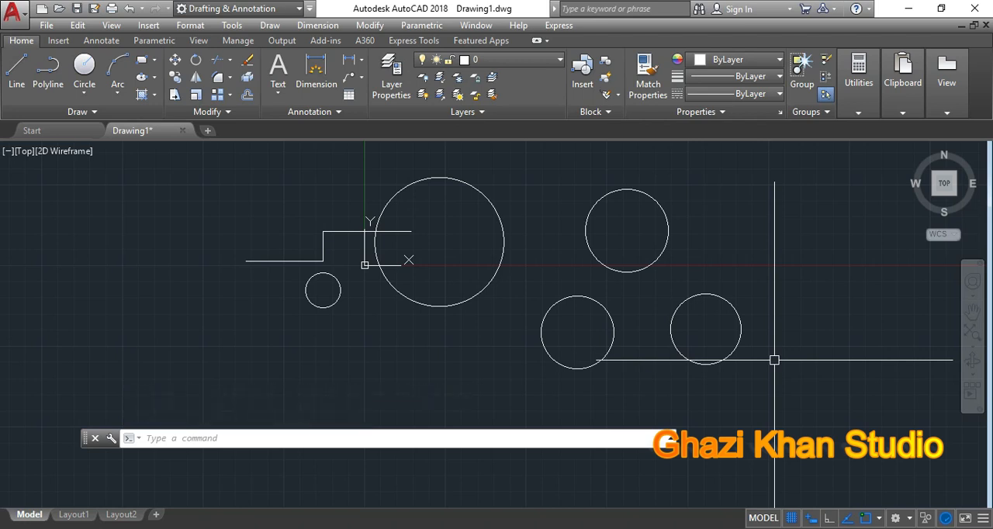
type("c")
key("Return")
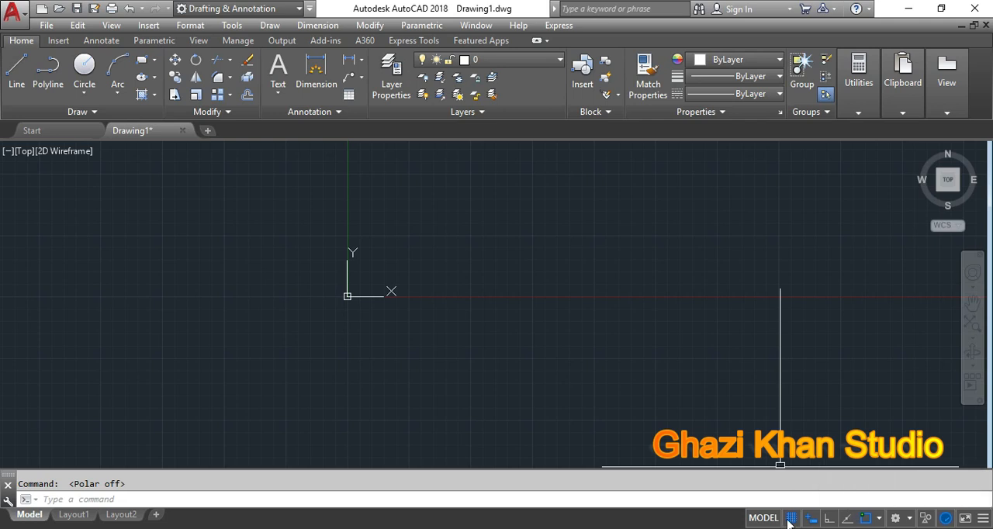
Step: Look through the status bar customization list to see which drafting tools can be shown, and close it
left_click(983, 524)
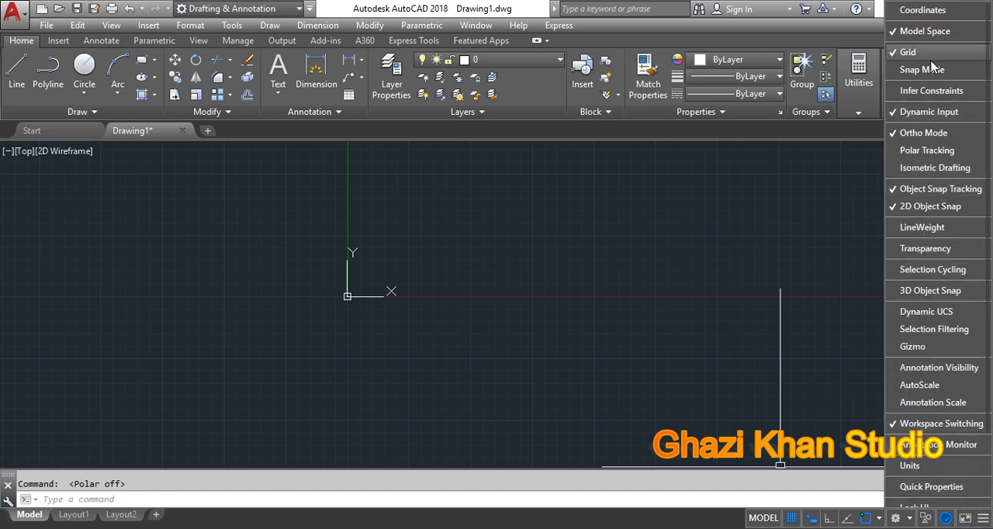
scroll(944, 200, "down", 3)
scroll(945, 216, "up", 3)
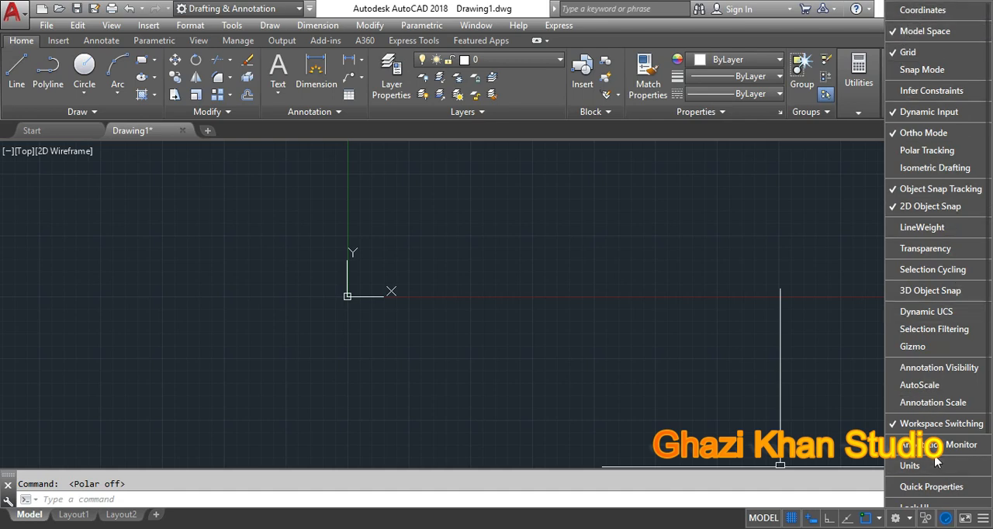
scroll(941, 446, "down", 3)
scroll(942, 447, "up", 3)
scroll(941, 447, "down", 3)
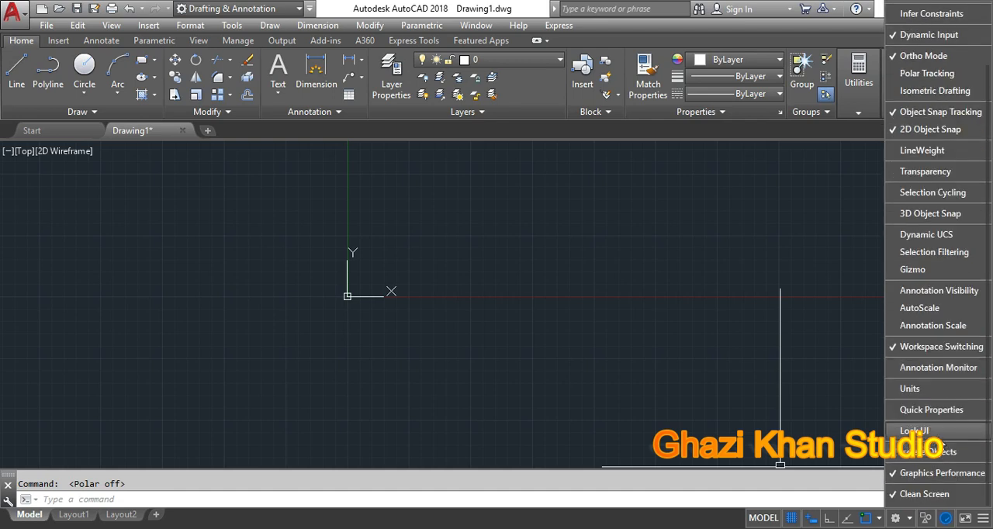
scroll(941, 439, "up", 3)
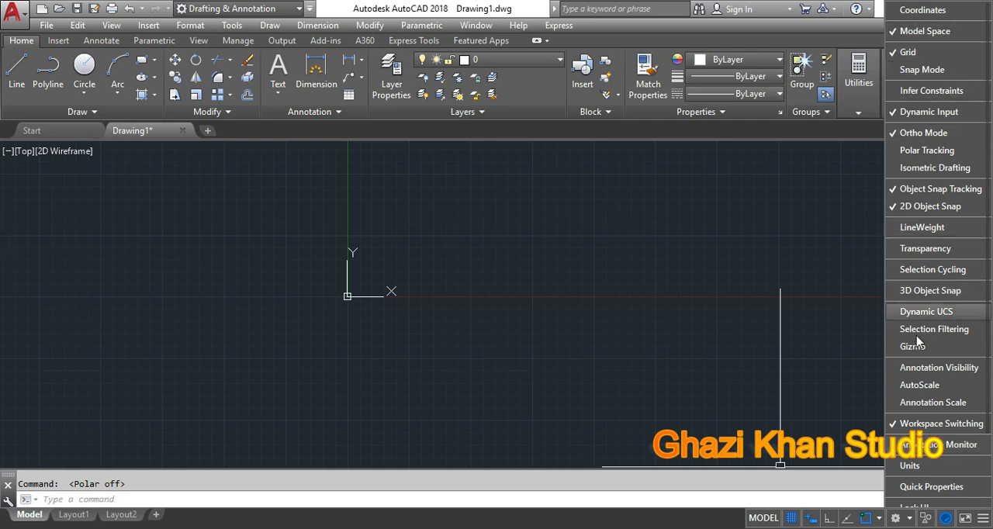
left_click(853, 361)
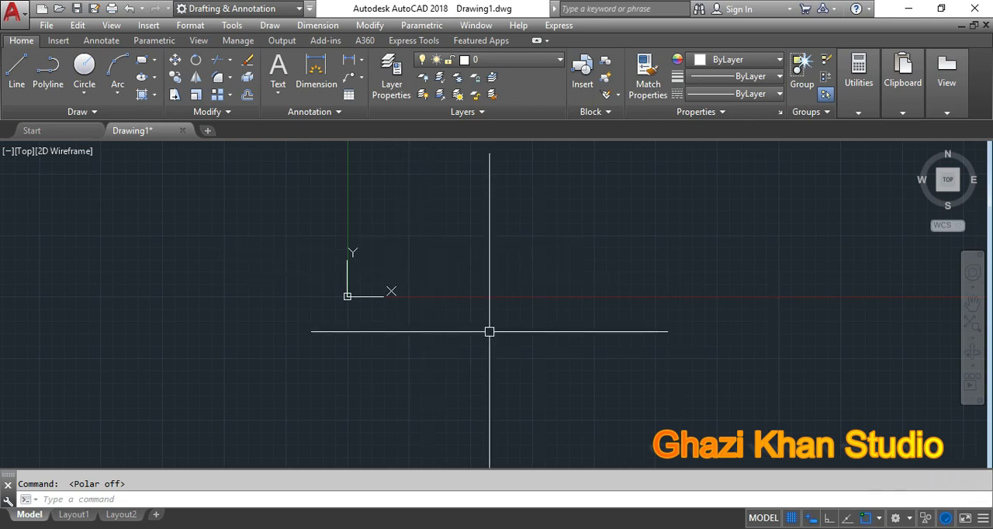
Step: Draw a two-segment line with Ortho on, running horizontally to the right above the X axis and vertically down
type("l")
key("Return")
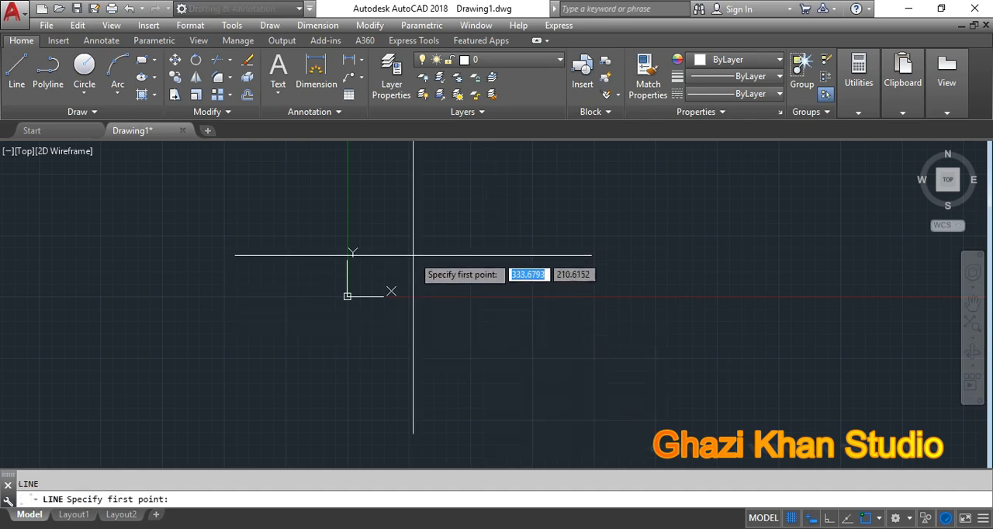
left_click(390, 293)
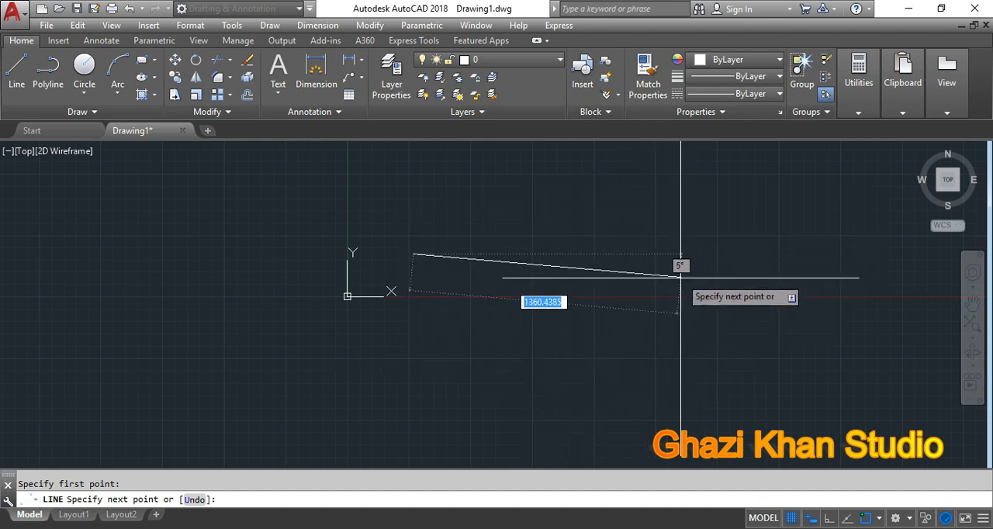
left_click(829, 518)
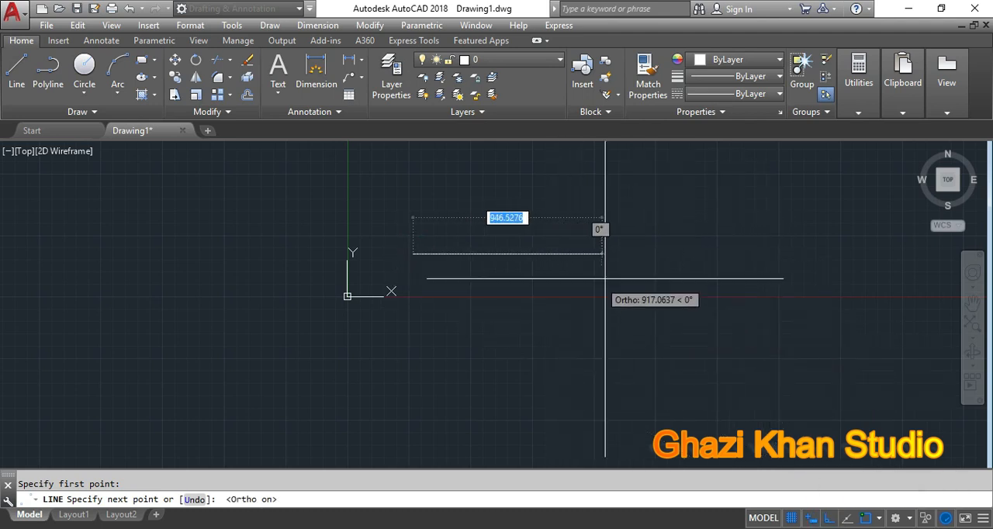
left_click(666, 263)
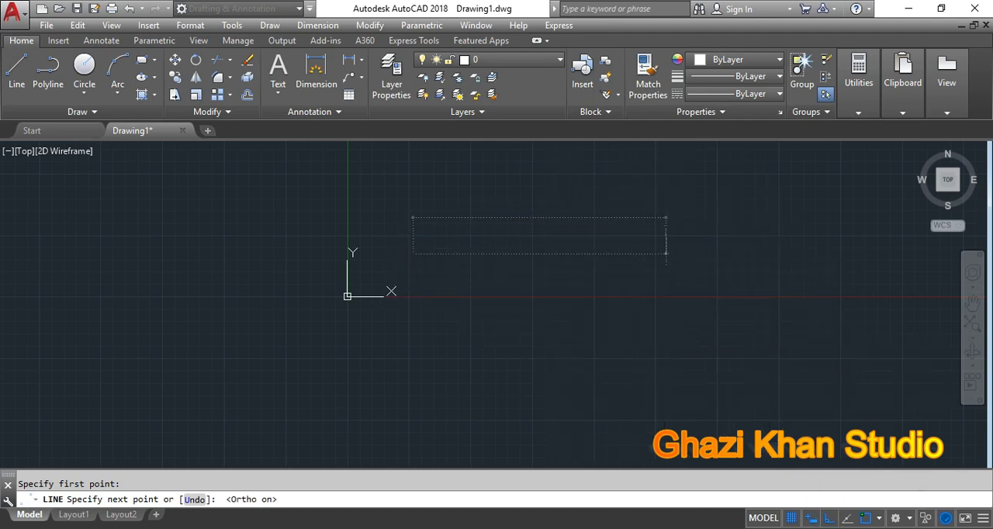
left_click(686, 349)
key("Return")
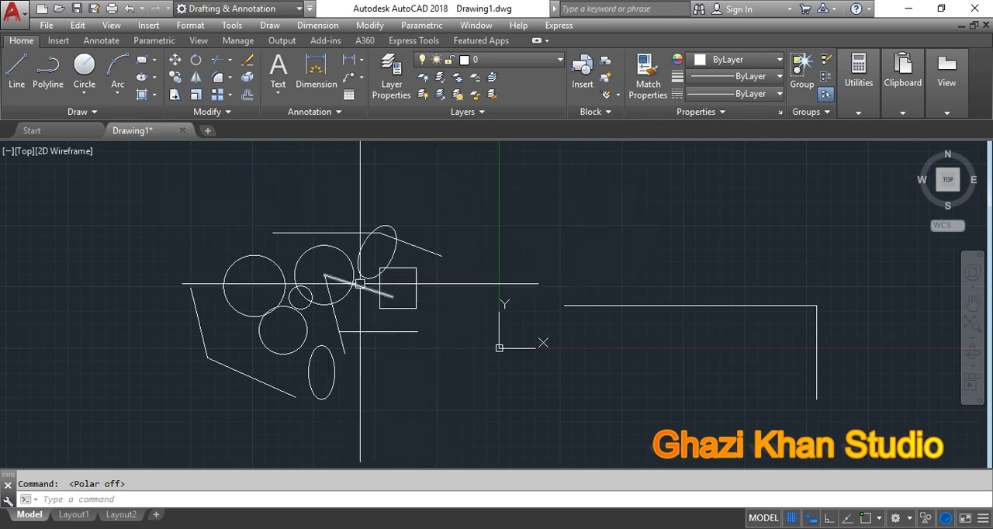
Step: Select the three larger circles and the lower ellipse individually, try moving them to the right, and undo the move
left_click(339, 249)
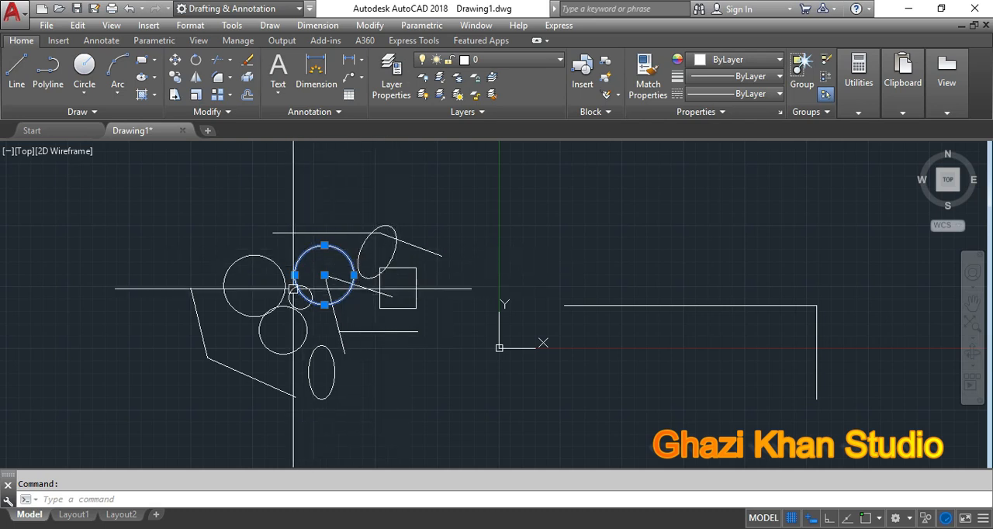
left_click(270, 261)
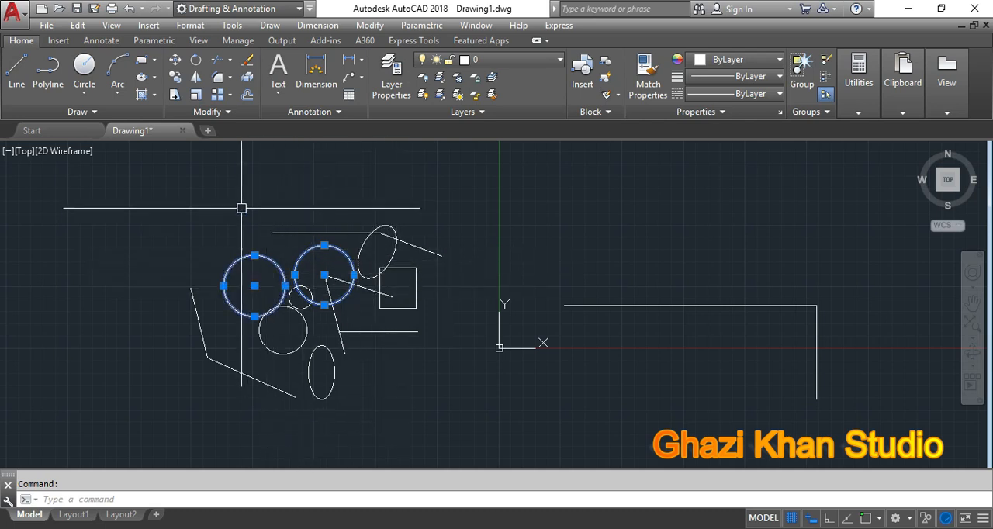
left_click(307, 332)
left_click(321, 346)
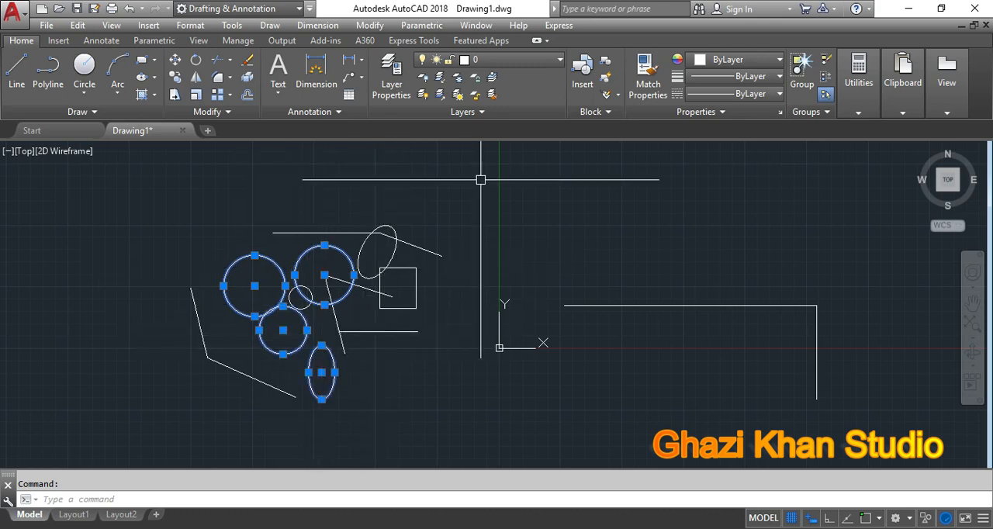
type("m")
key("Return")
left_click(458, 192)
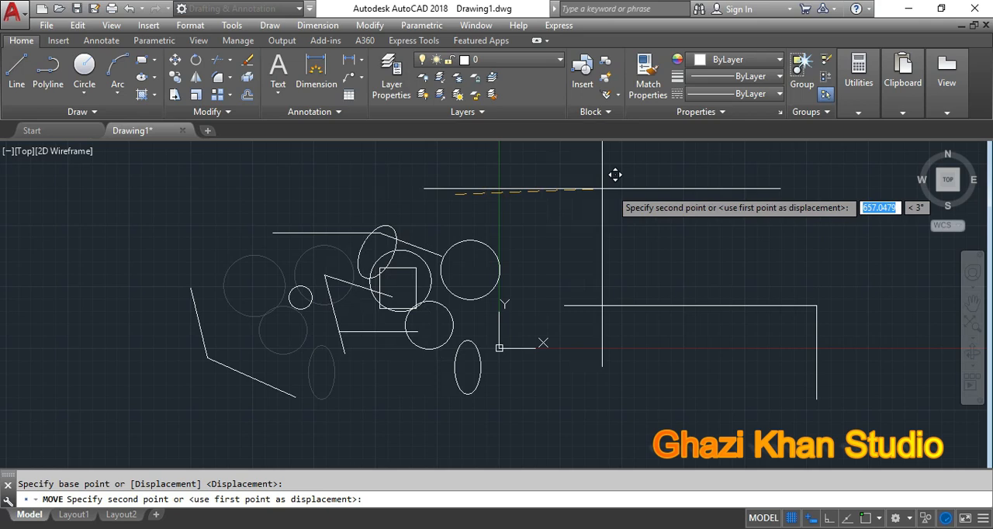
left_click(654, 204)
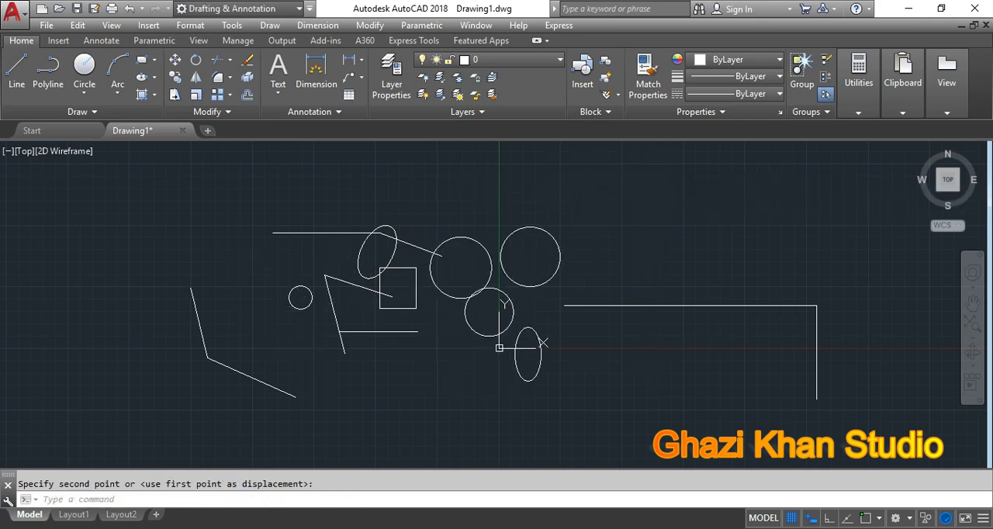
key("ctrl+z")
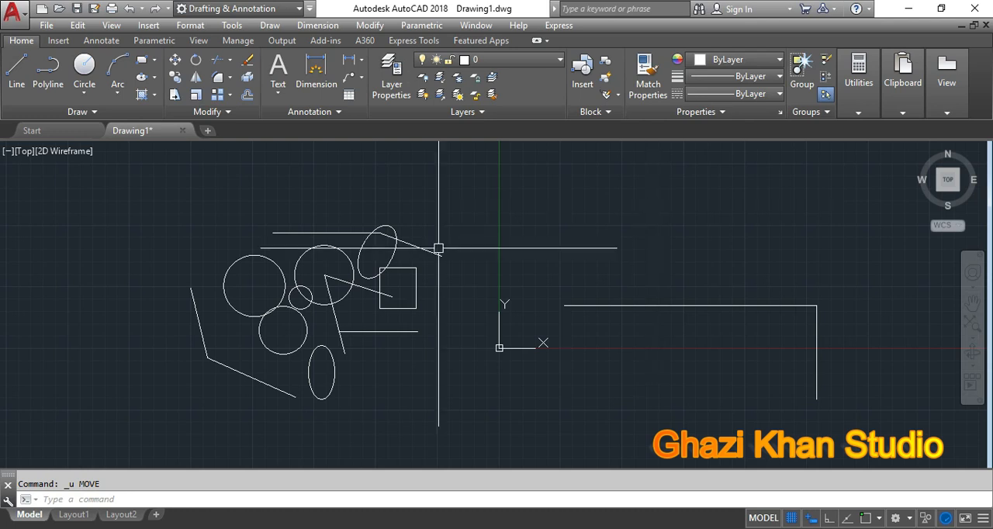
Step: Try window selections around the two large circles and the small circle and above them, and clear the selection
left_click(109, 198)
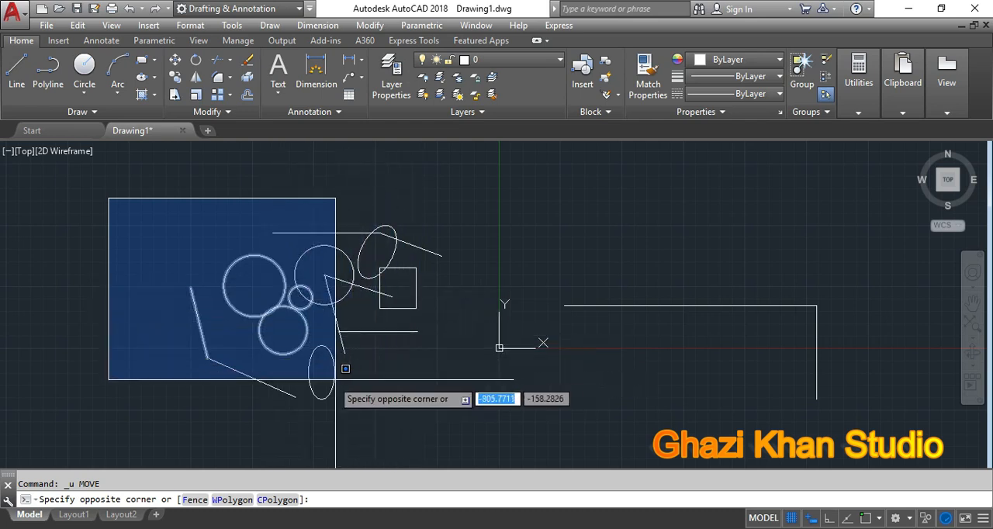
left_click(395, 354)
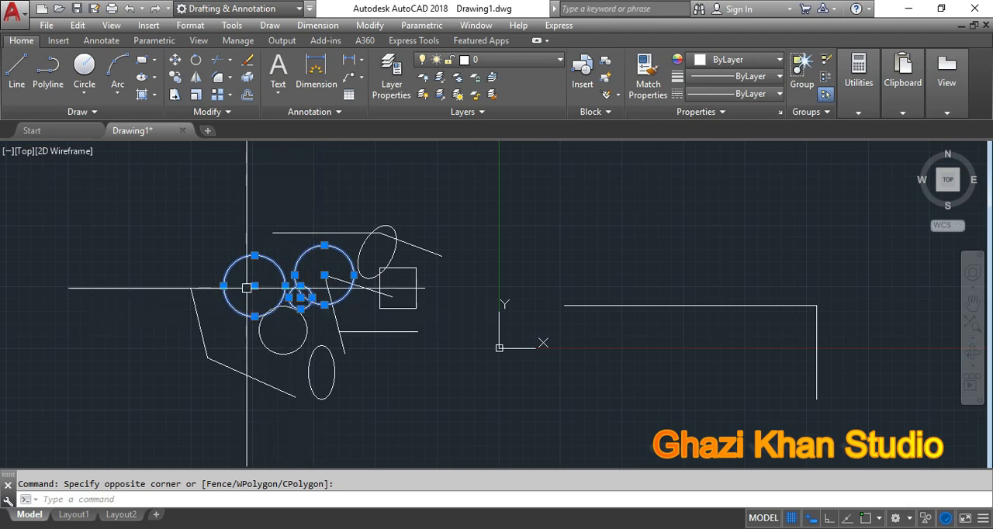
left_click(172, 169)
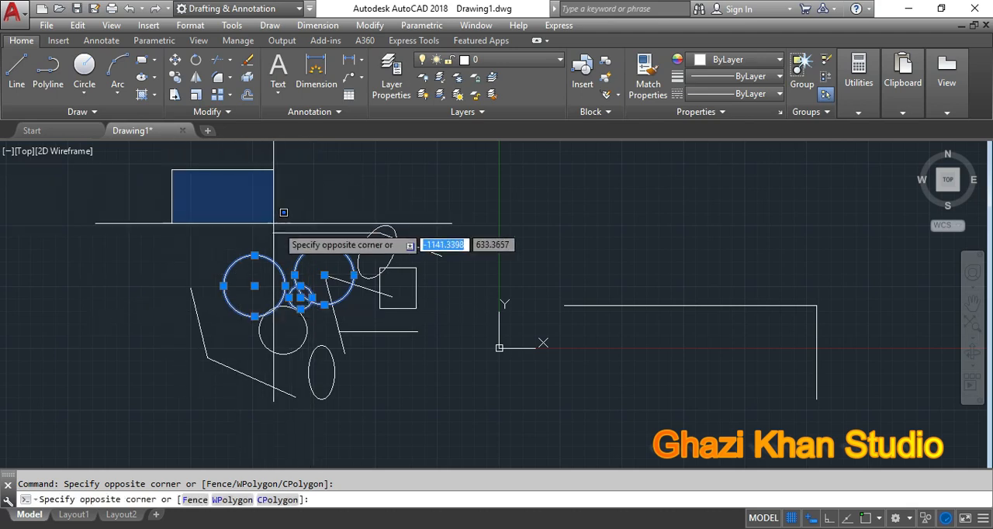
left_click(358, 232)
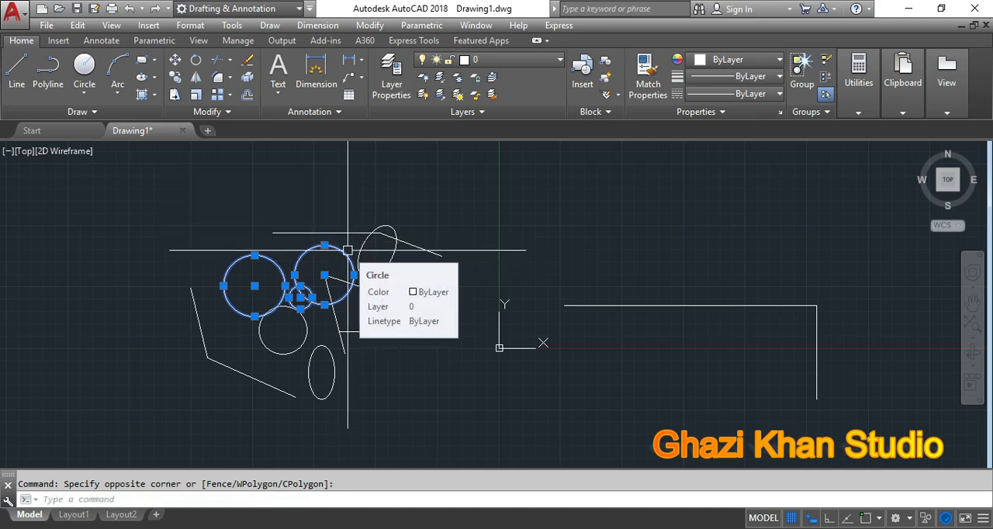
key("Escape")
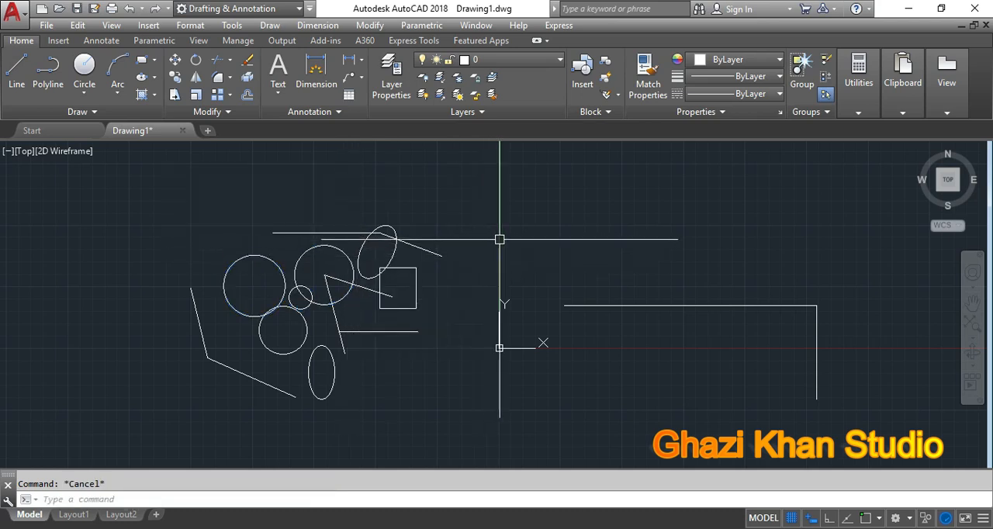
Step: Try a crossing selection over the upper ellipse, the sloping line and the square, and clear the selection
left_click(547, 274)
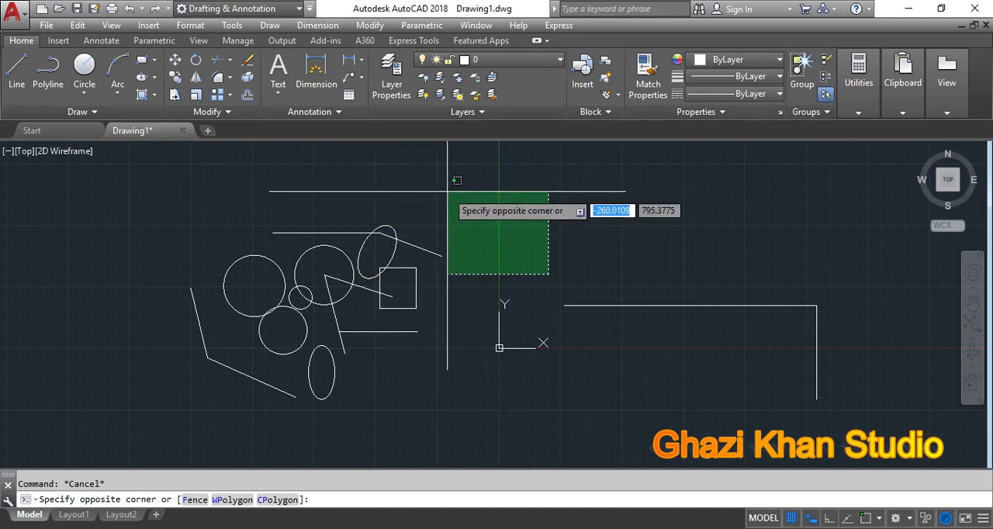
left_click(394, 191)
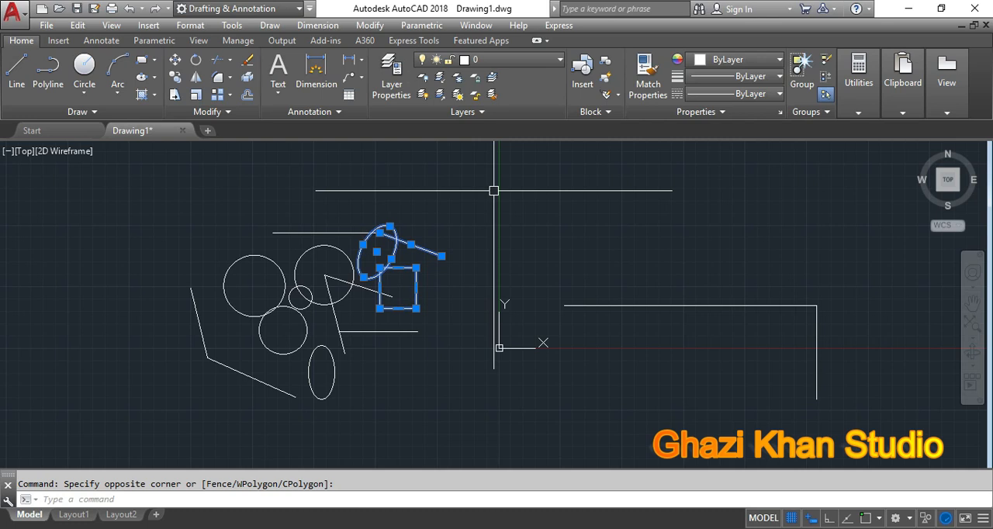
key("Escape")
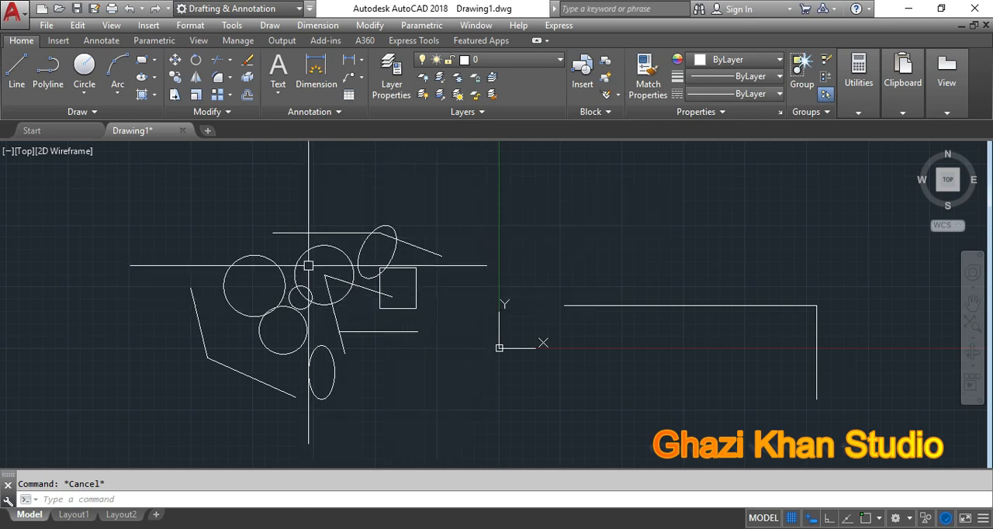
Step: Select all circles with Select Similar, starting from the upper-right large circle, and move them together to the right, above the origin
left_click(339, 249)
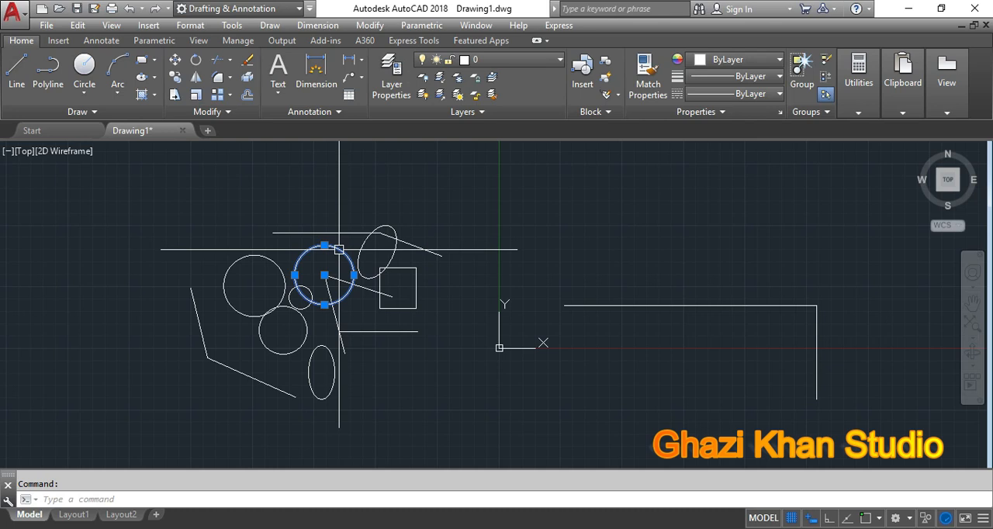
right_click(335, 252)
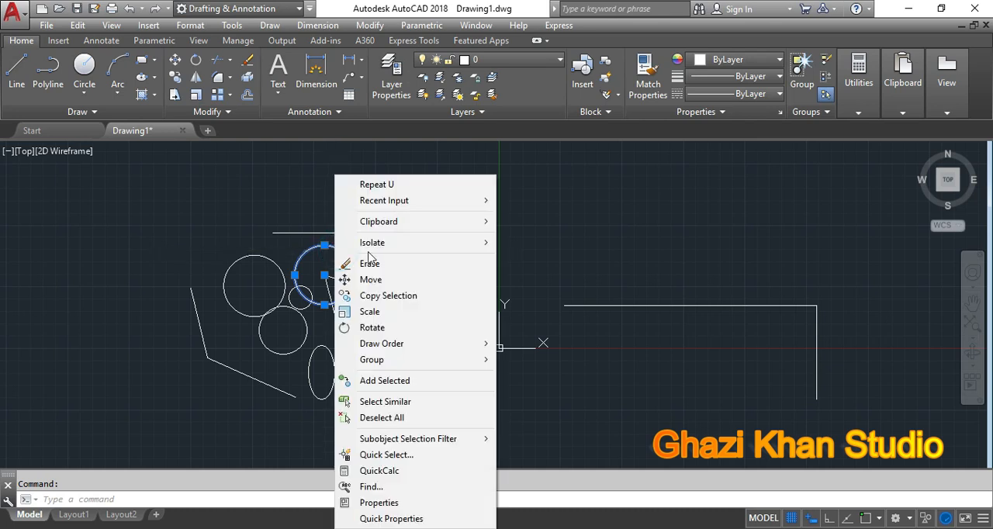
left_click(392, 402)
left_click(391, 405)
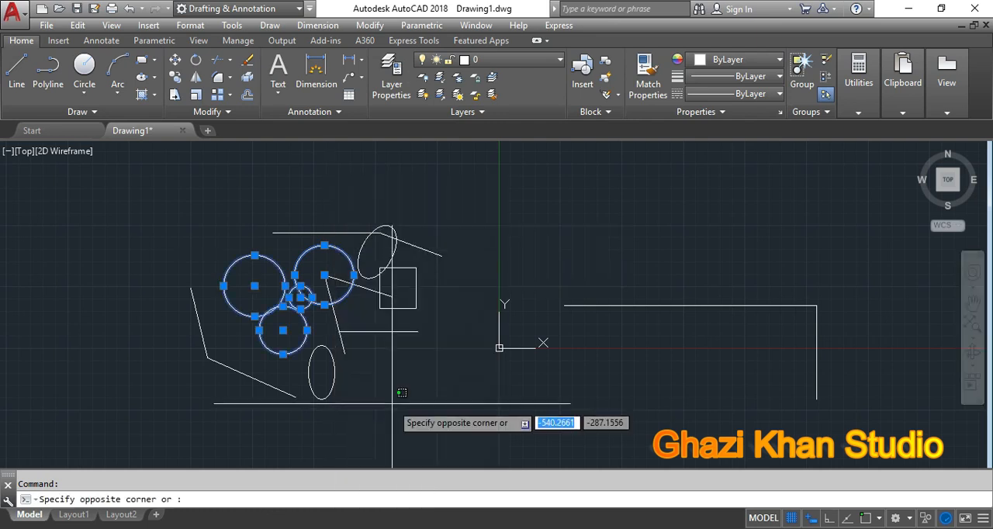
left_click(398, 378)
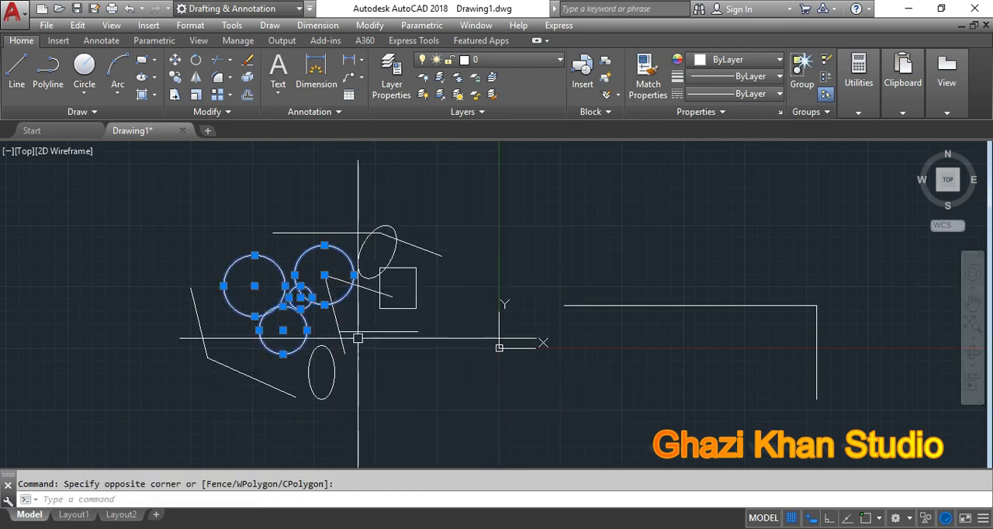
type("m")
key("Return")
left_click(438, 414)
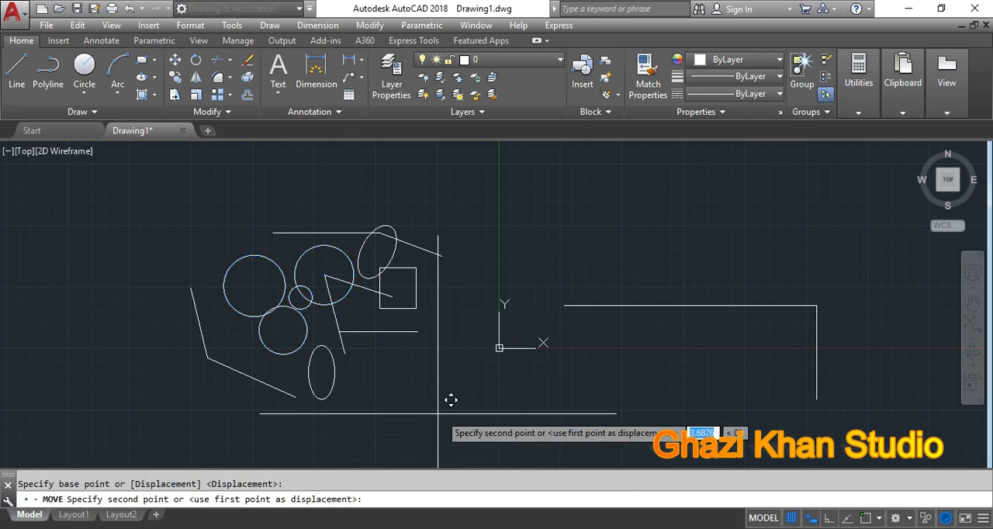
left_click(686, 376)
scroll(381, 347, "down", 5)
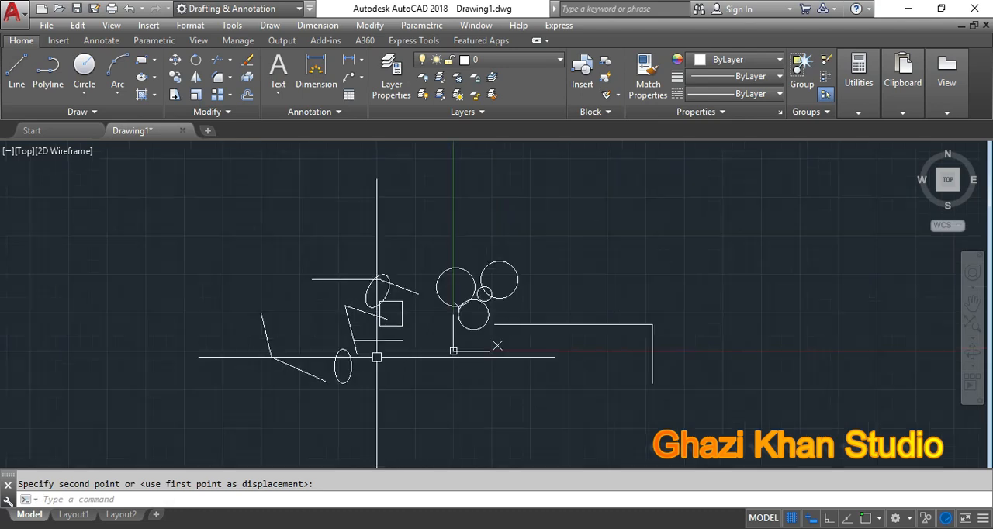
scroll(444, 360, "up", 5)
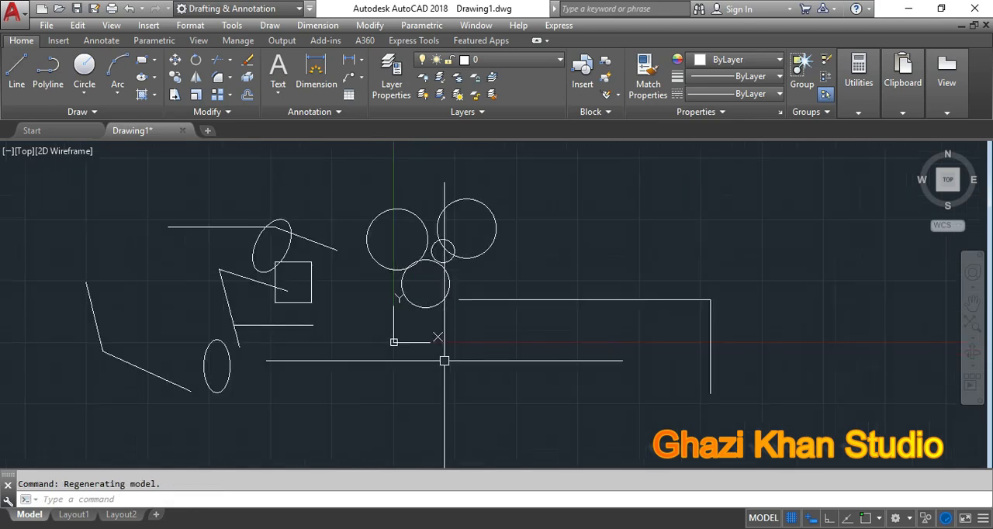
scroll(444, 361, "down", 2)
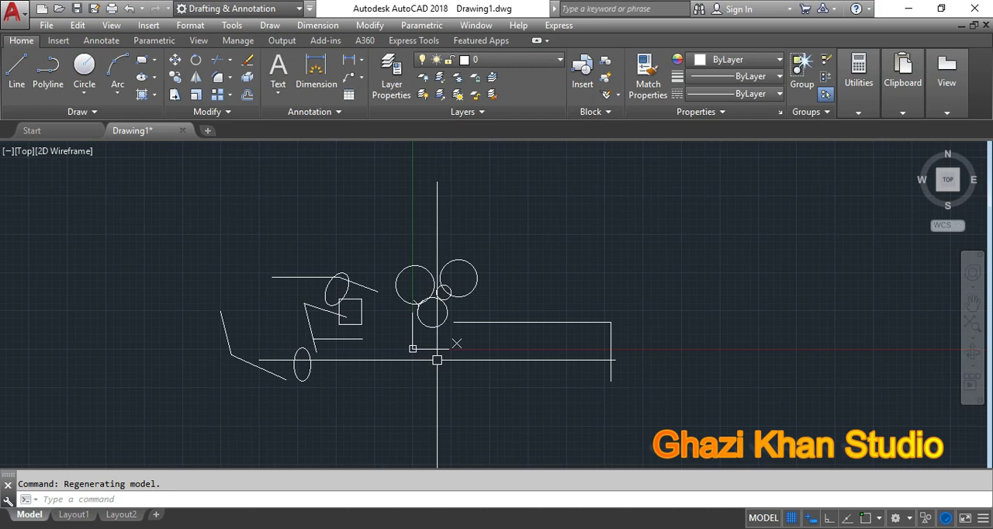
Step: Turn on polar tracking, select the diagonal line and dismiss its Quick Properties palette
key("F10")
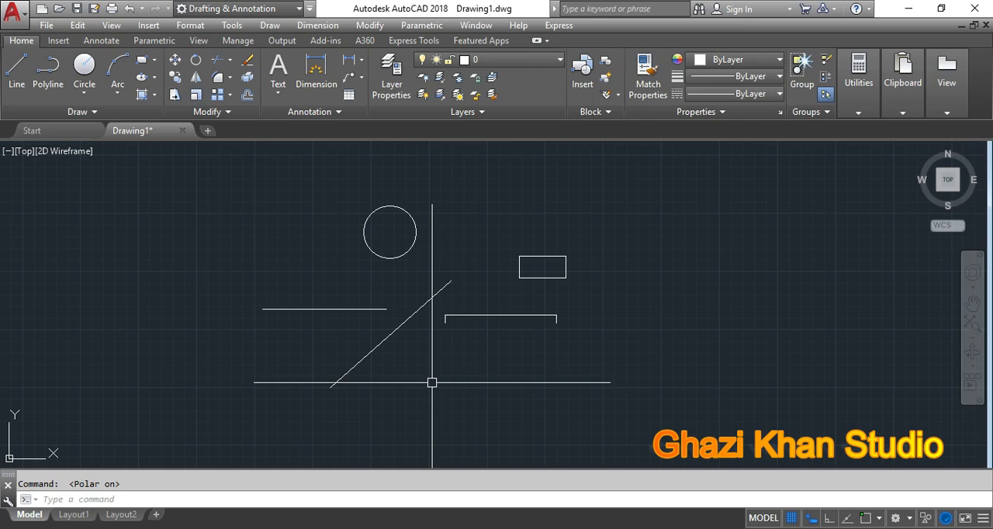
left_click(370, 351)
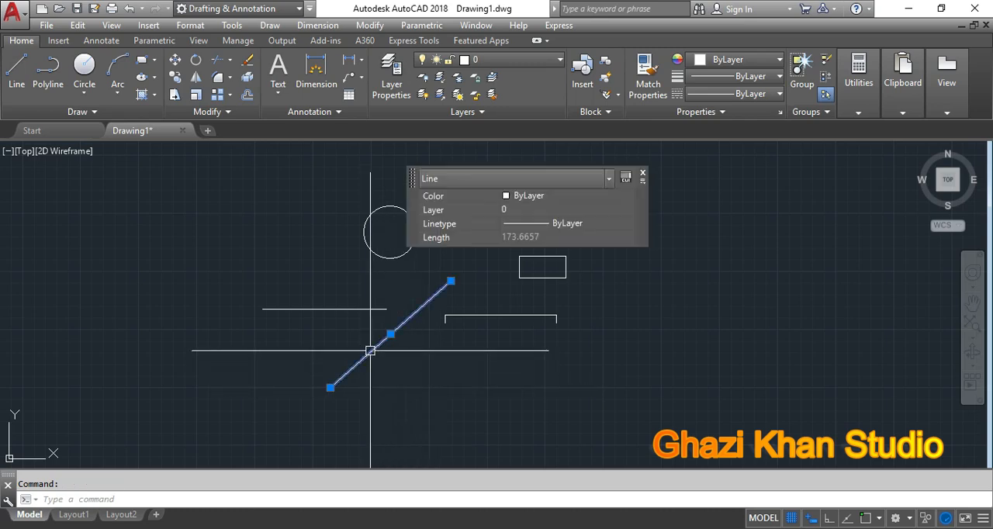
left_click(639, 169)
left_click(645, 168)
left_click(638, 172)
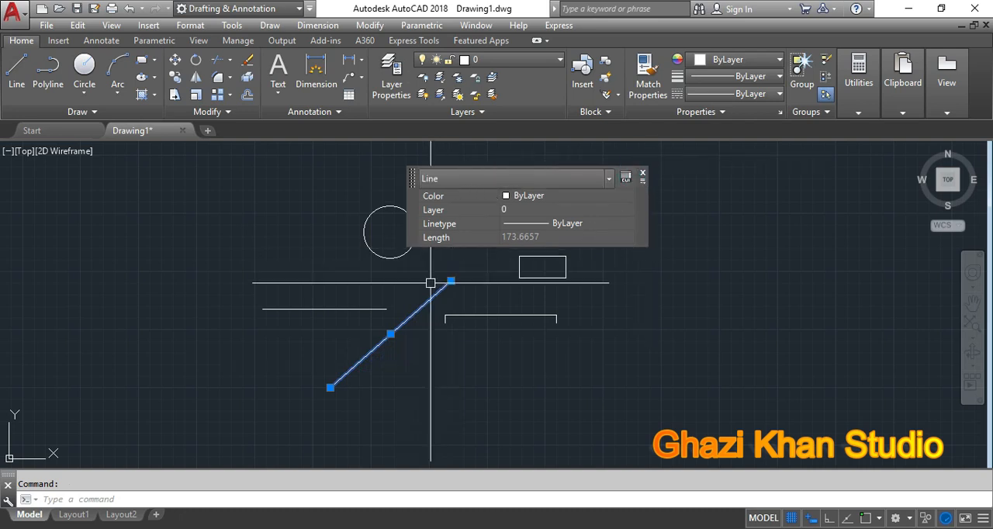
left_click(432, 182)
left_click(432, 198)
key("Escape")
Step: Examine the end and midpoint grips of the selected diagonal line with polar tracking on, and clear the selection
left_click(414, 308)
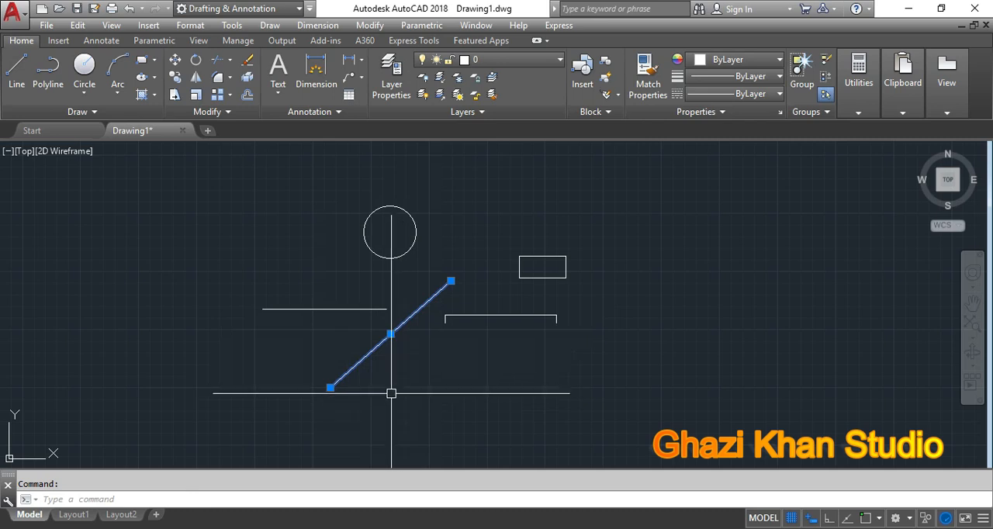
key("F10")
key("Escape")
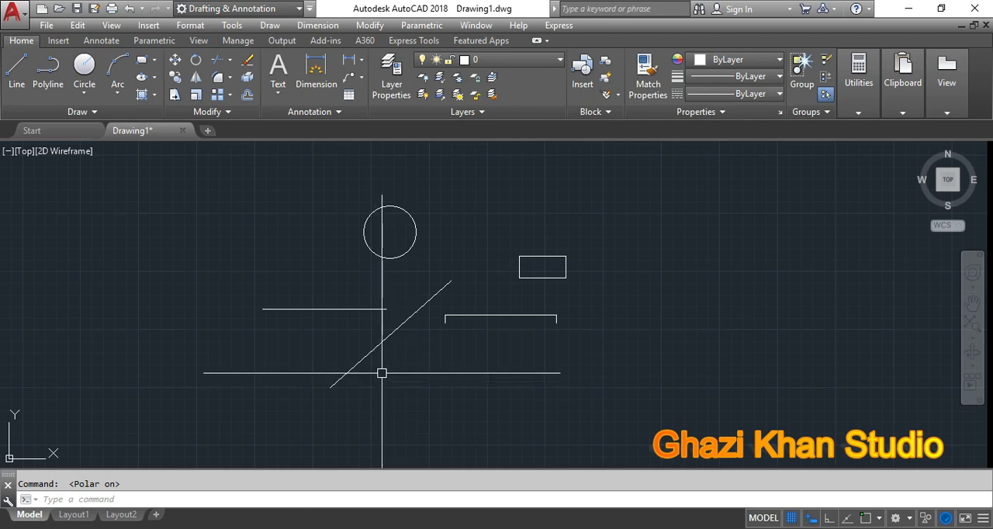
left_click(390, 337)
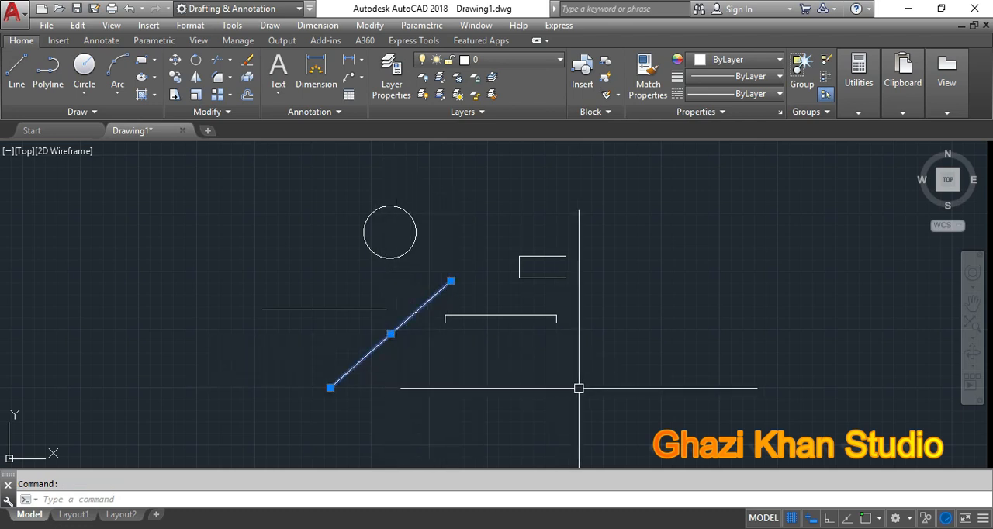
scroll(522, 379, "up", 2)
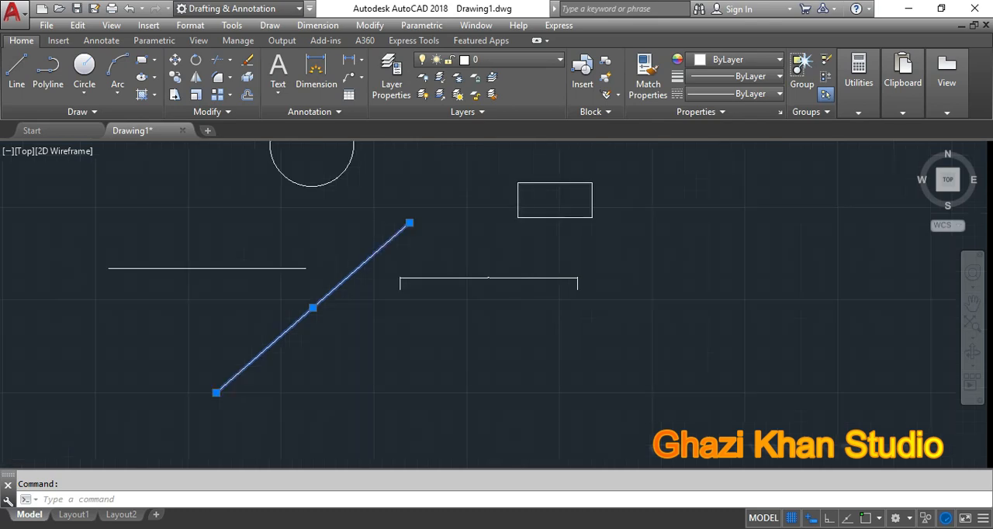
scroll(521, 380, "down", 2)
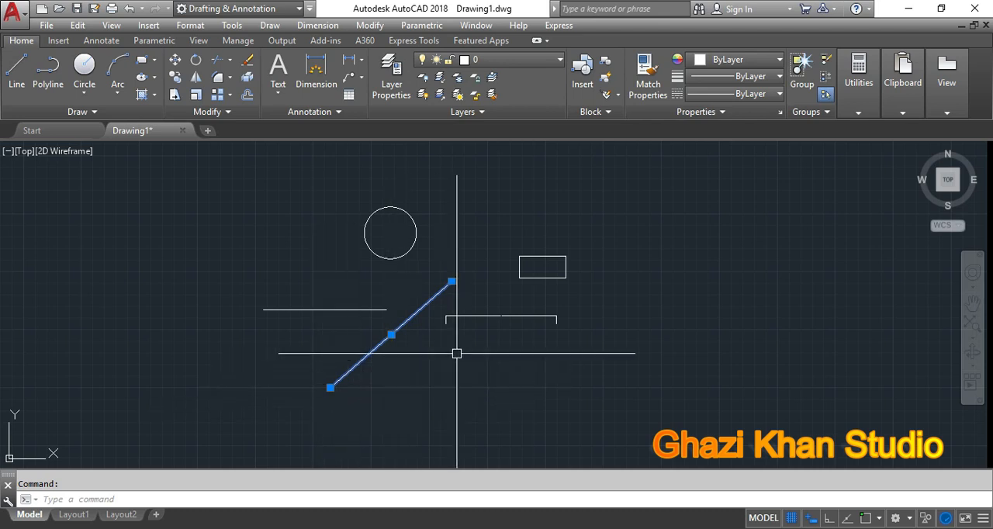
key("Escape")
Step: Stretch the left end of the horizontal line further left, and move the whole line straight up by its midpoint grip
left_click(353, 312)
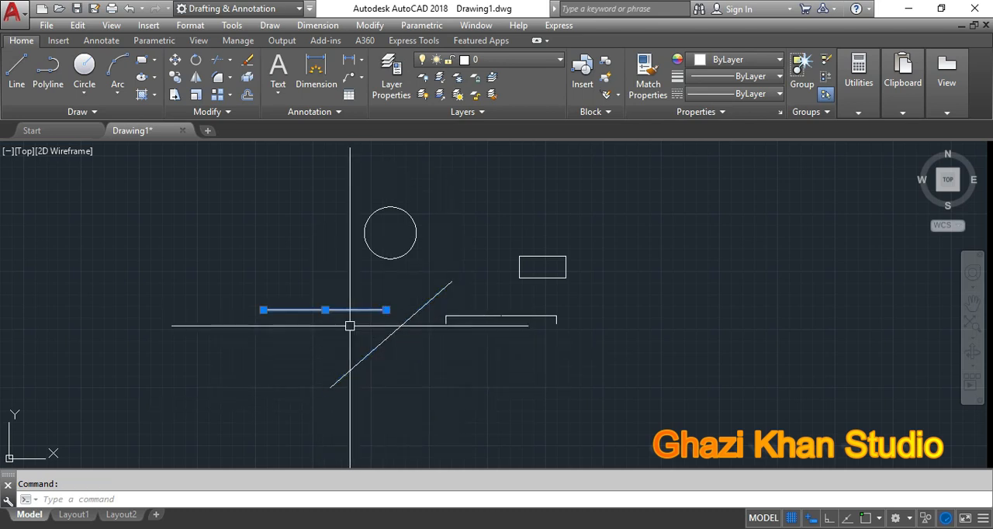
mouse_move(263, 310)
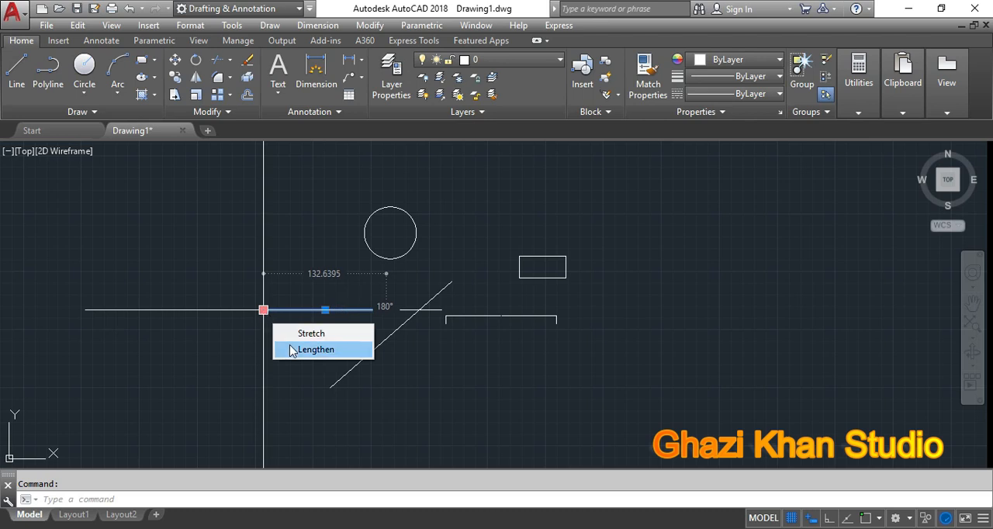
left_click(265, 310)
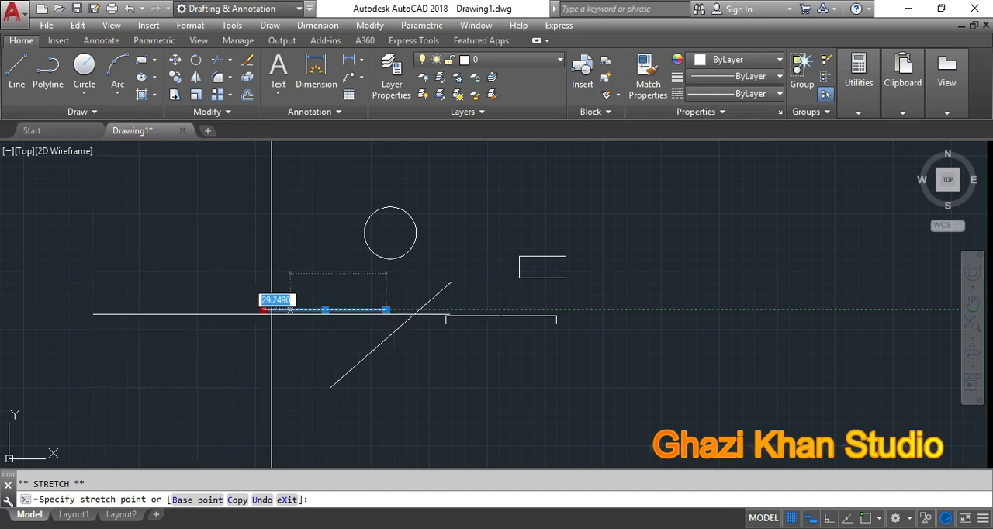
left_click(176, 312)
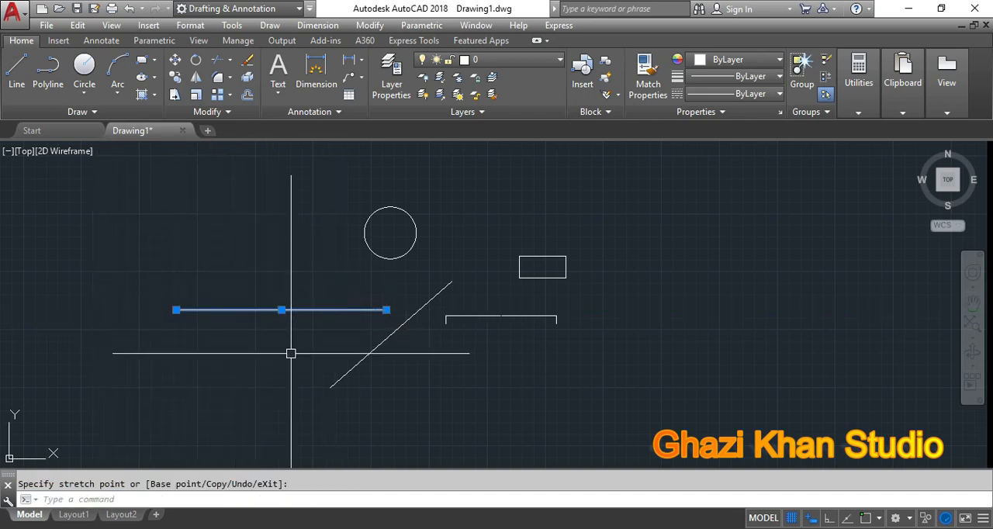
left_click(282, 310)
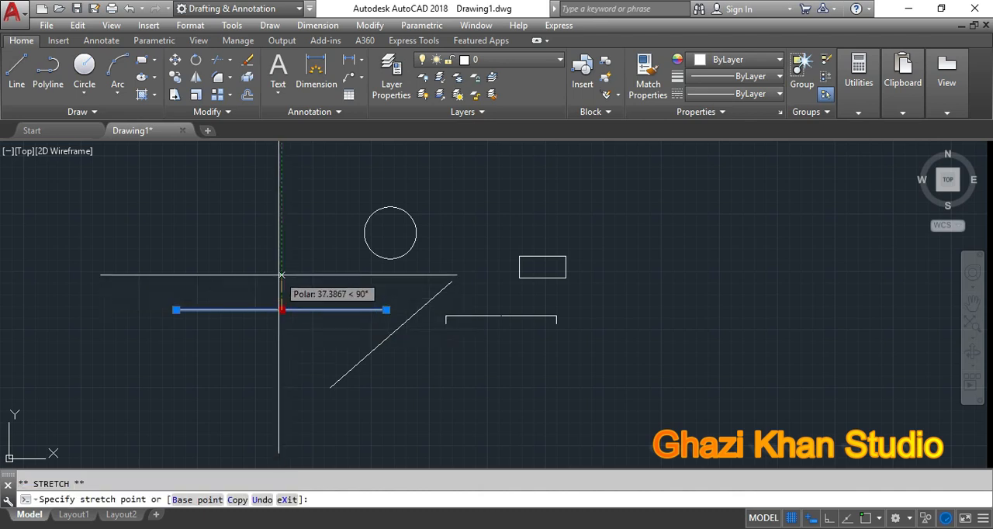
left_click(281, 271)
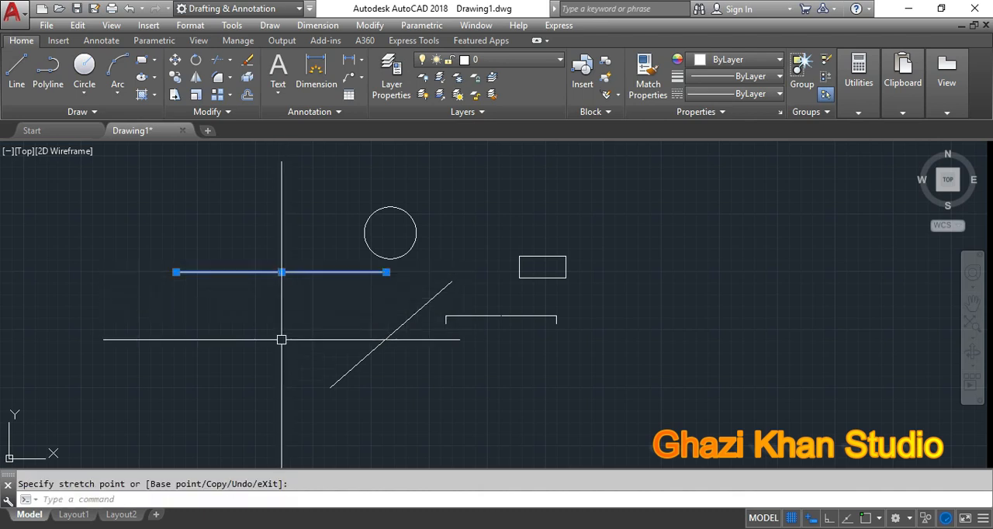
key("Escape")
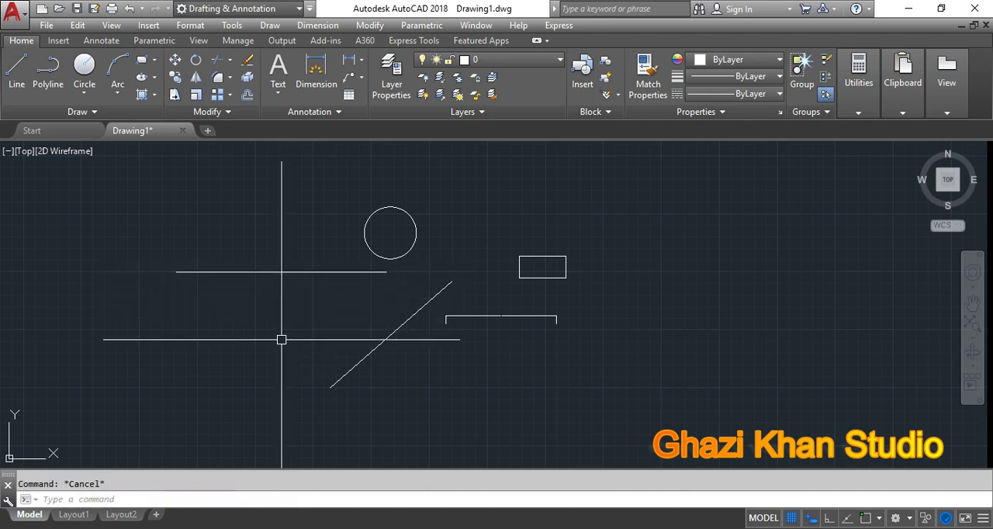
Step: Lengthen the diagonal line by 20 at its upper end using the grip's Lengthen option, and clear the selection
left_click(363, 358)
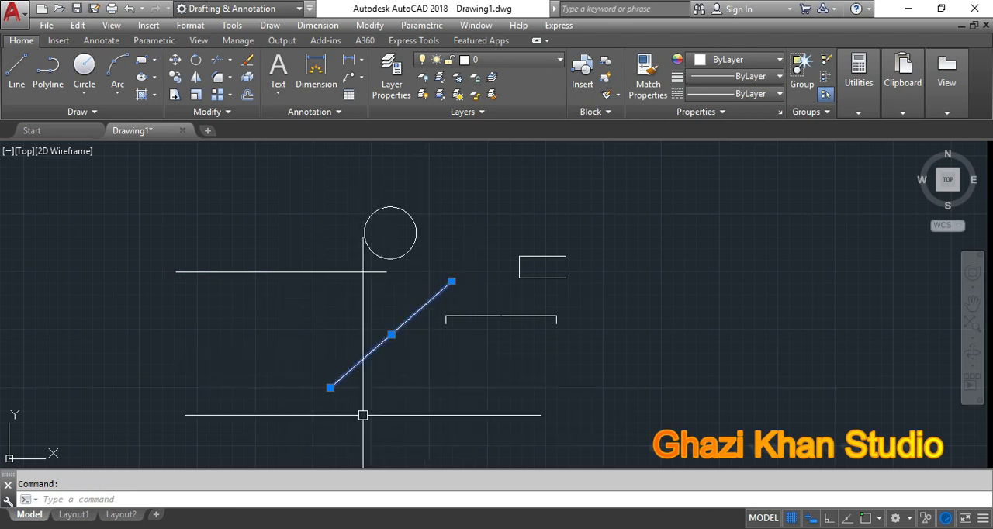
mouse_move(452, 281)
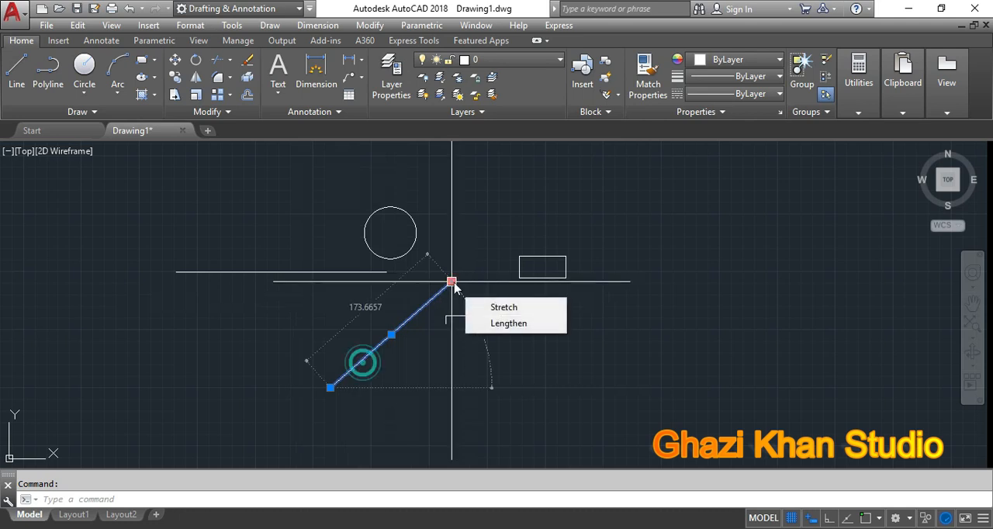
left_click(488, 329)
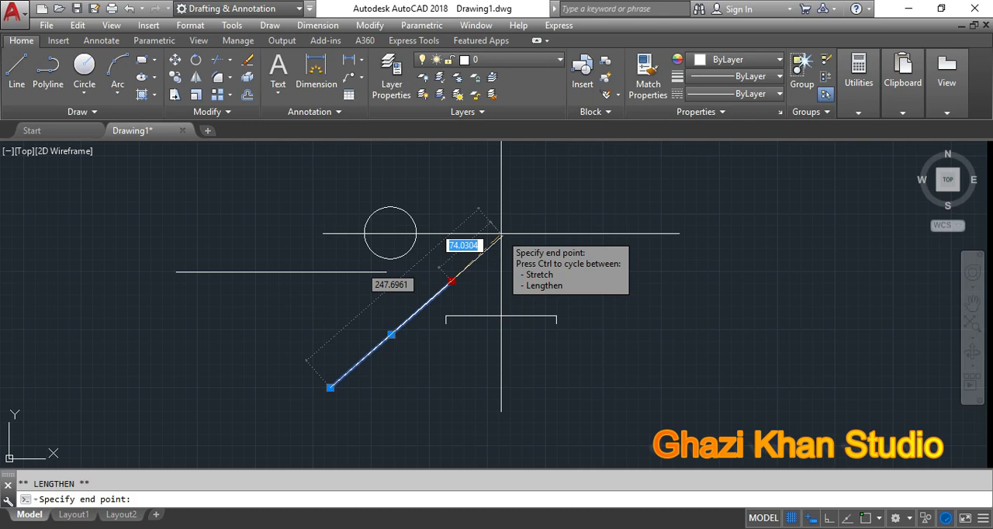
type("20")
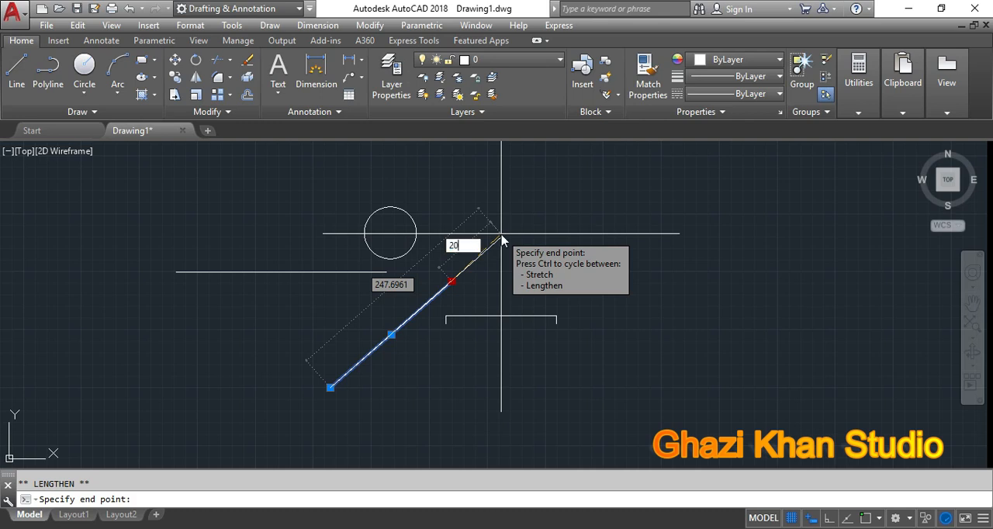
key("Return")
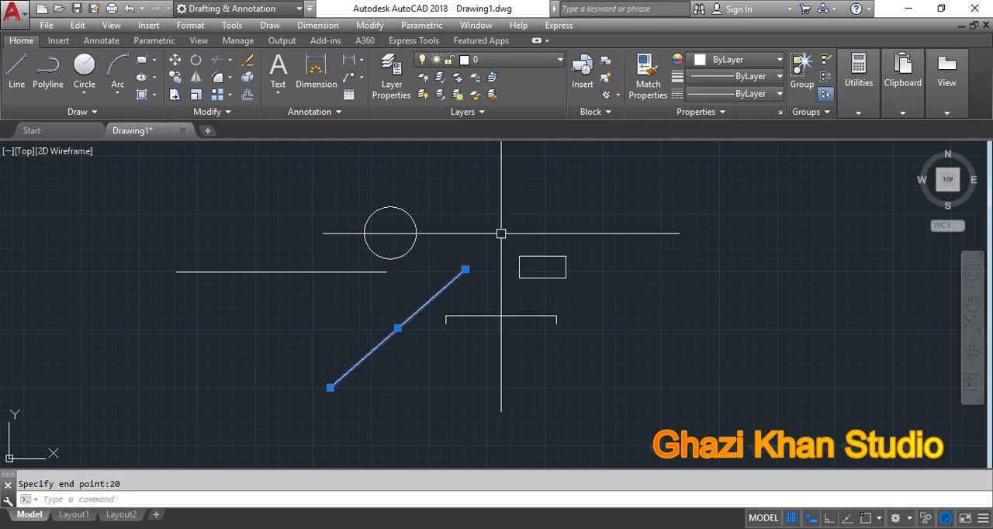
key("Escape")
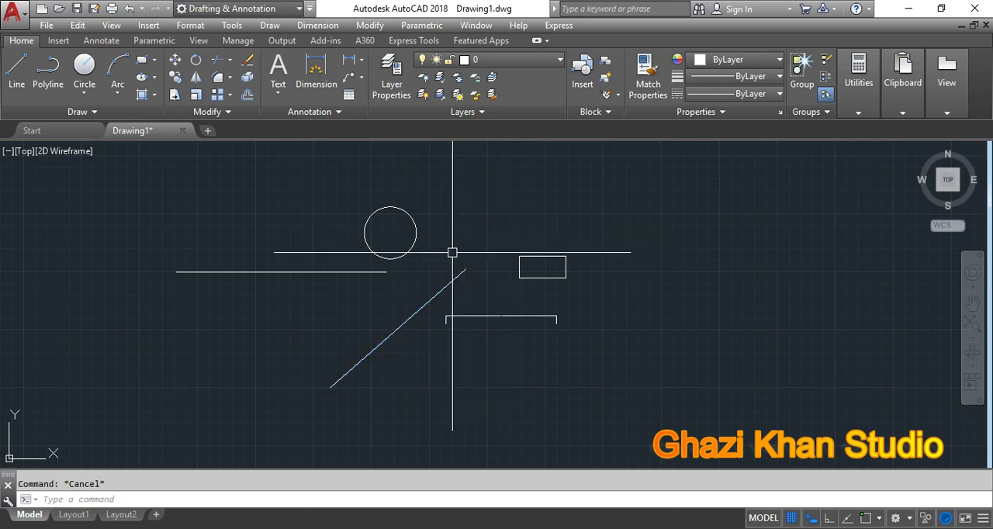
Step: Enlarge the circle to a radius of about 54 by stretching its right quadrant grip outward
left_click(406, 253)
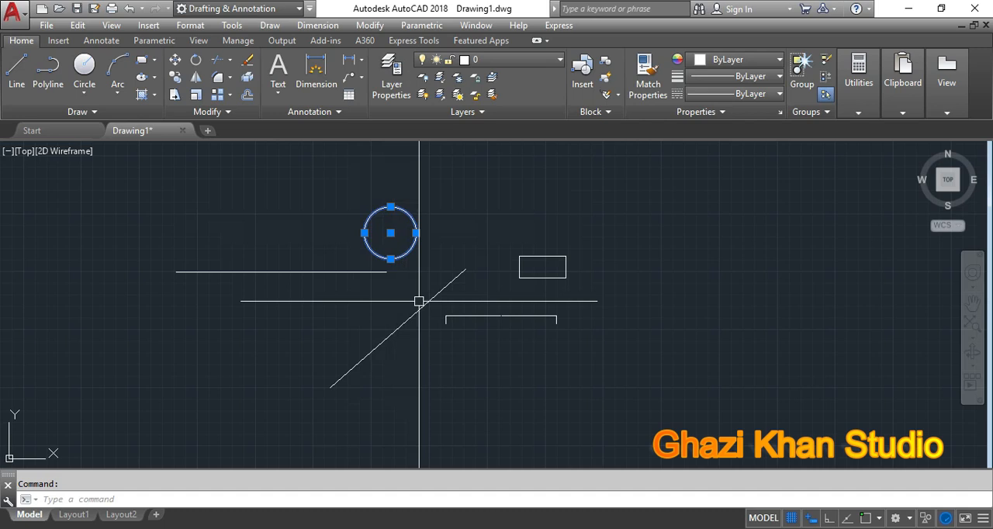
left_click(416, 233)
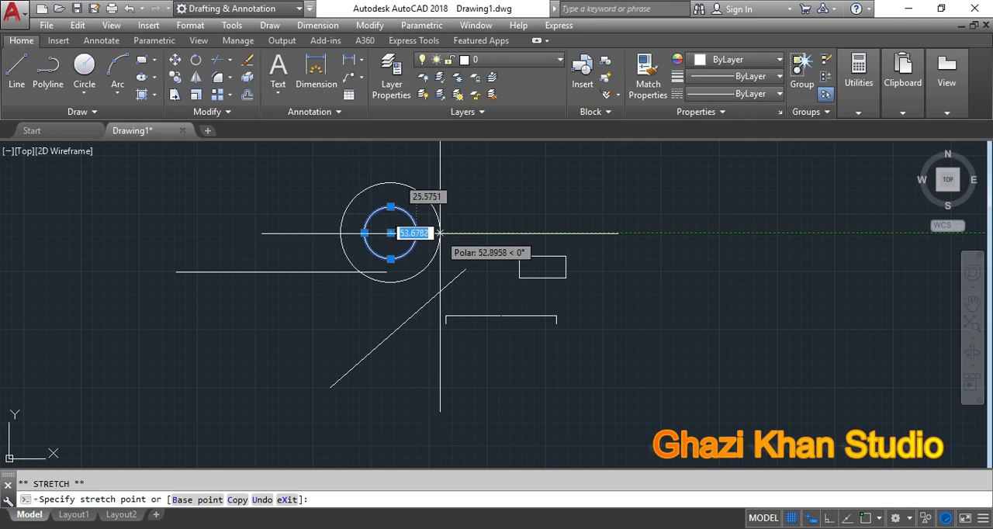
left_click(441, 232)
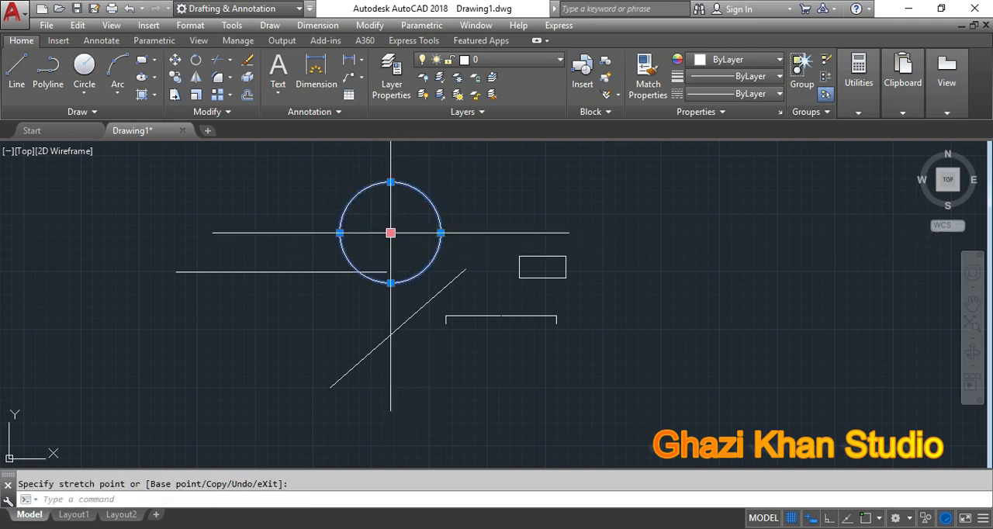
Step: Move the circle up and to the right by its center grip, placing it above the diagonal line's upper end, and clear the selection
left_click(473, 195)
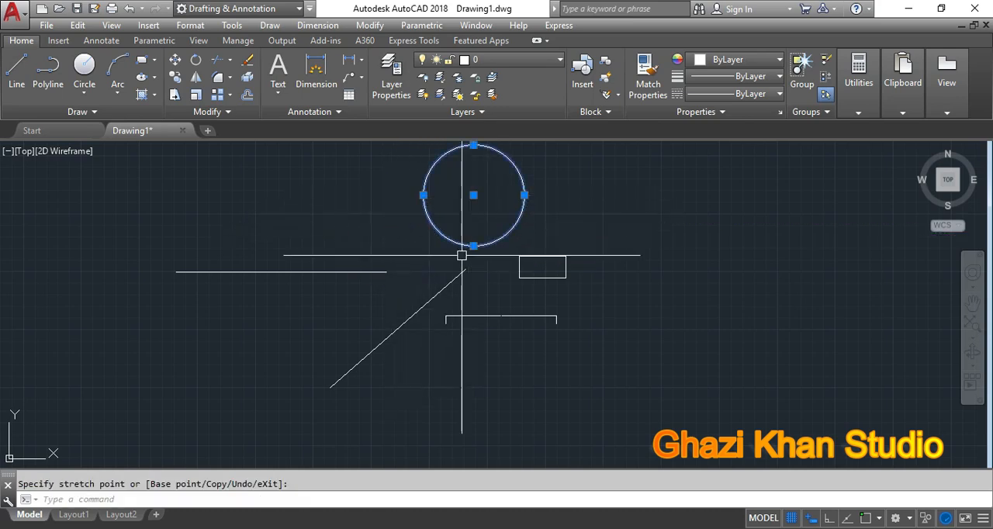
scroll(254, 314, "down", 2)
key("Escape")
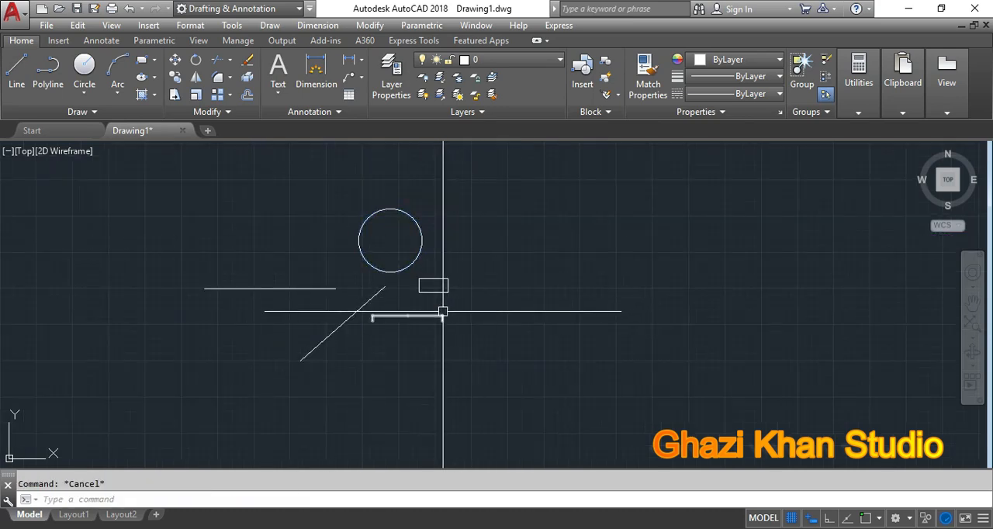
scroll(287, 294, "down", 2)
scroll(348, 288, "up", 2)
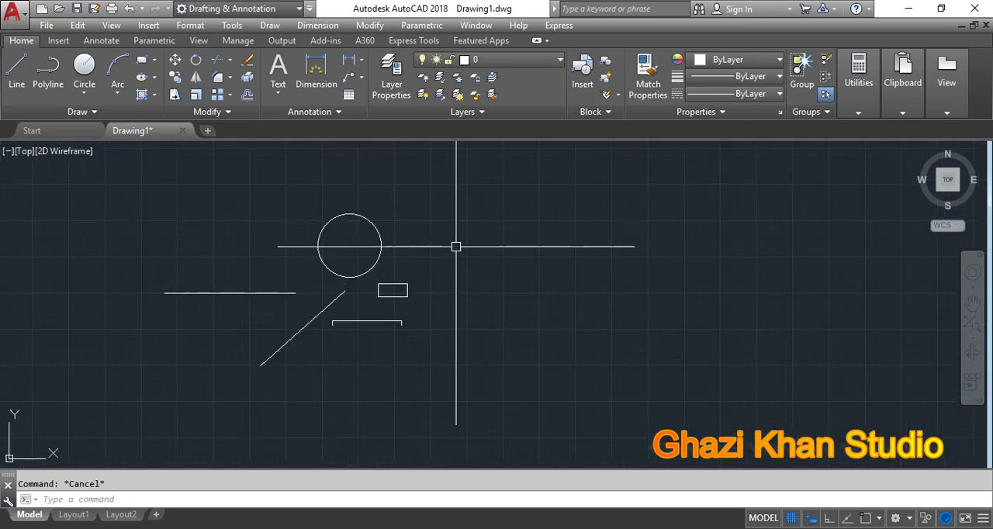
Step: Open the program options at the selection settings and cancel without making changes
right_click(477, 196)
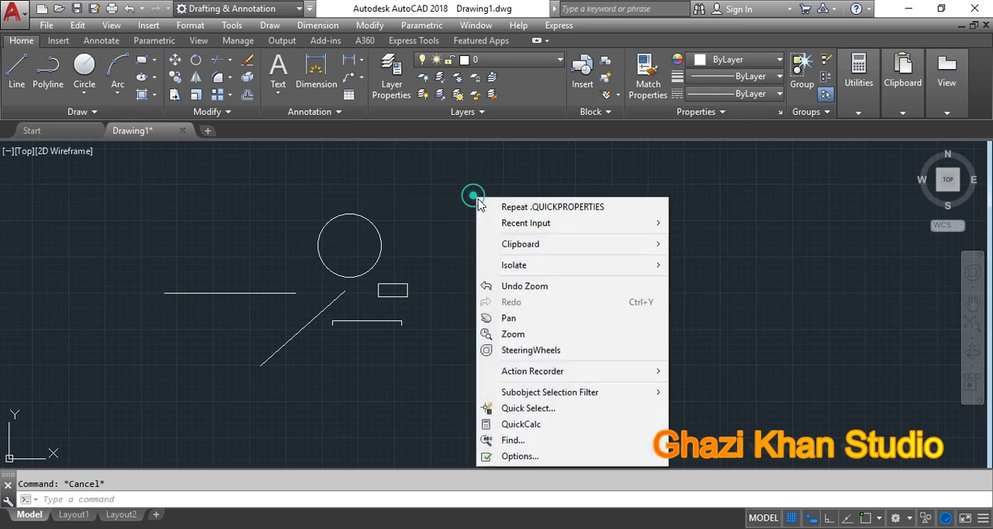
left_click(531, 458)
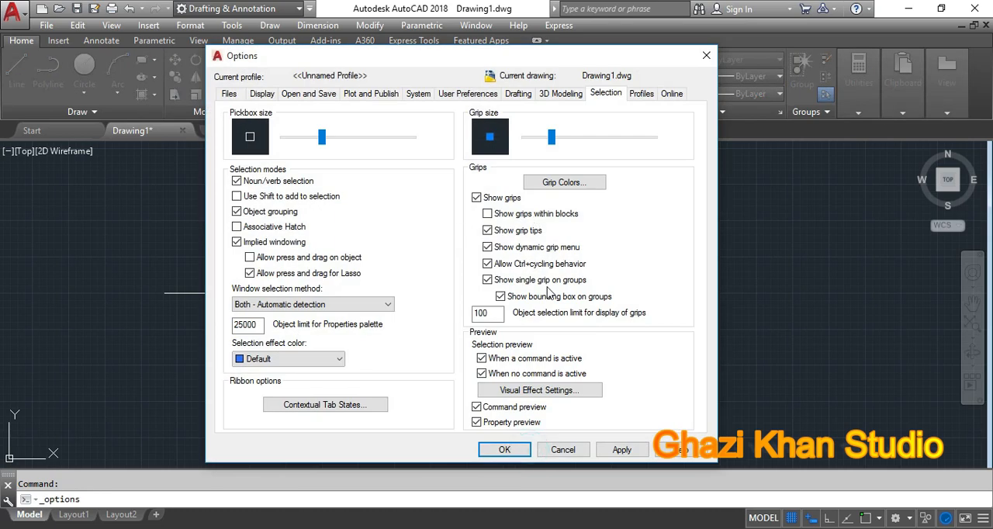
left_click(554, 450)
Step: Reopen the program options with the OP command and examine the grip size setting
type("P")
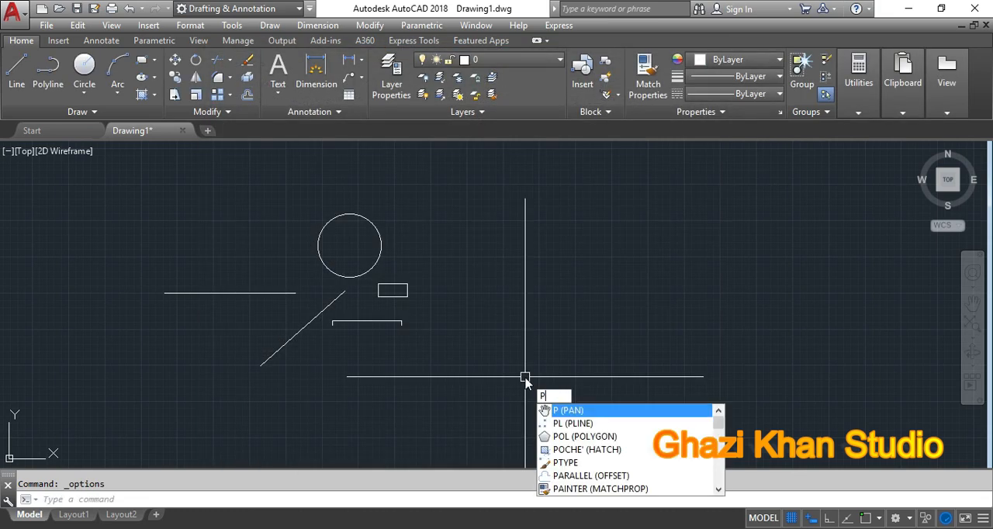
type("OPy")
key("BackSpace")
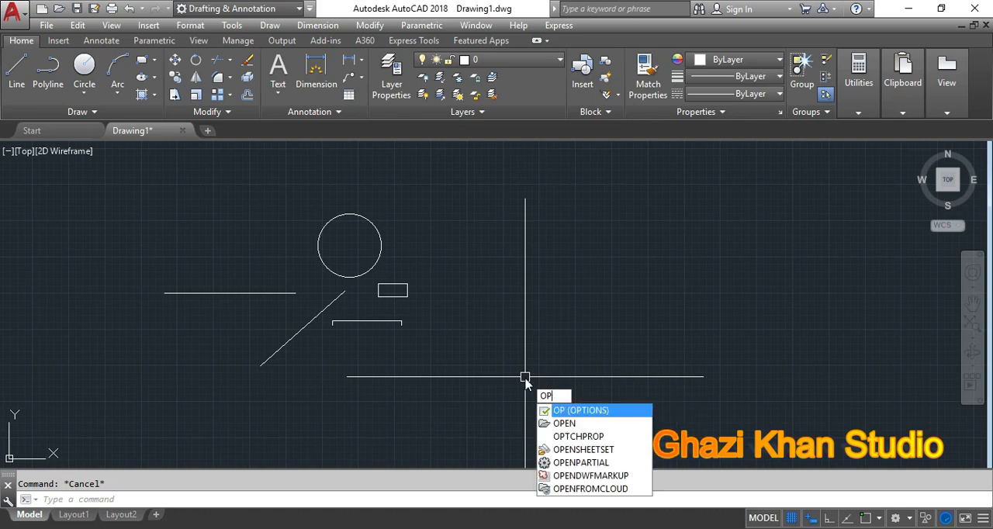
key("Return")
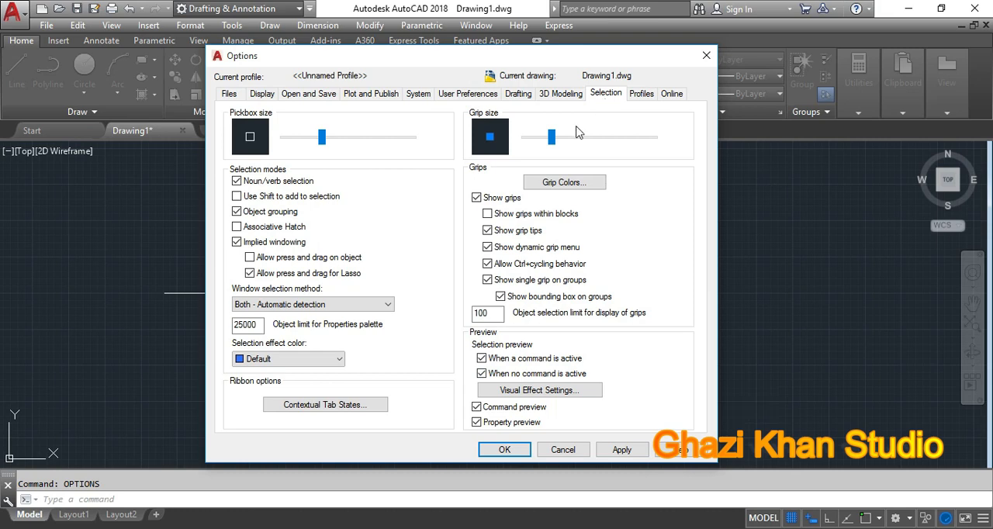
mouse_move(552, 137)
left_mouse_down()
mouse_move(578, 140)
mouse_move(555, 148)
left_mouse_up()
Step: Review the grip color settings and the choices for the selected grip color, and accept both dialogs without changes
left_click(564, 189)
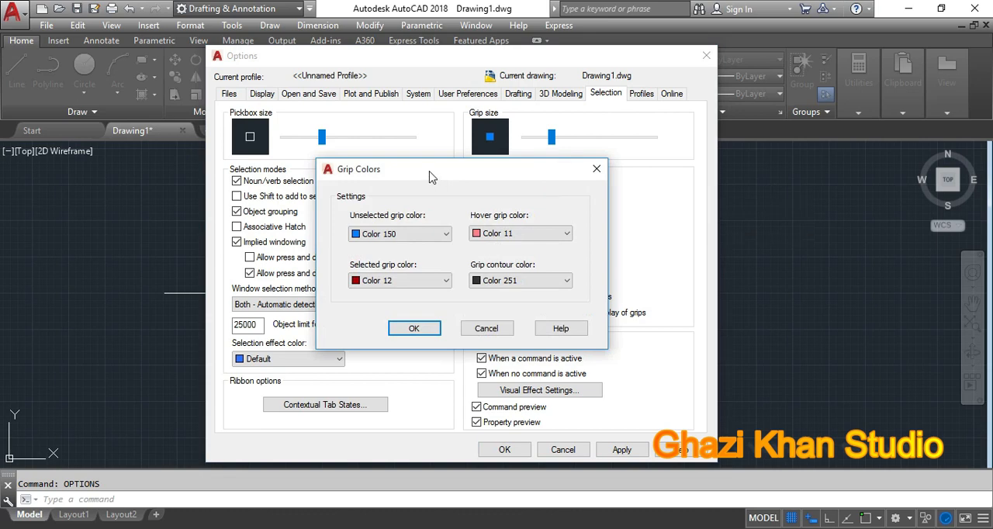
left_click_drag(429, 175, 461, 156)
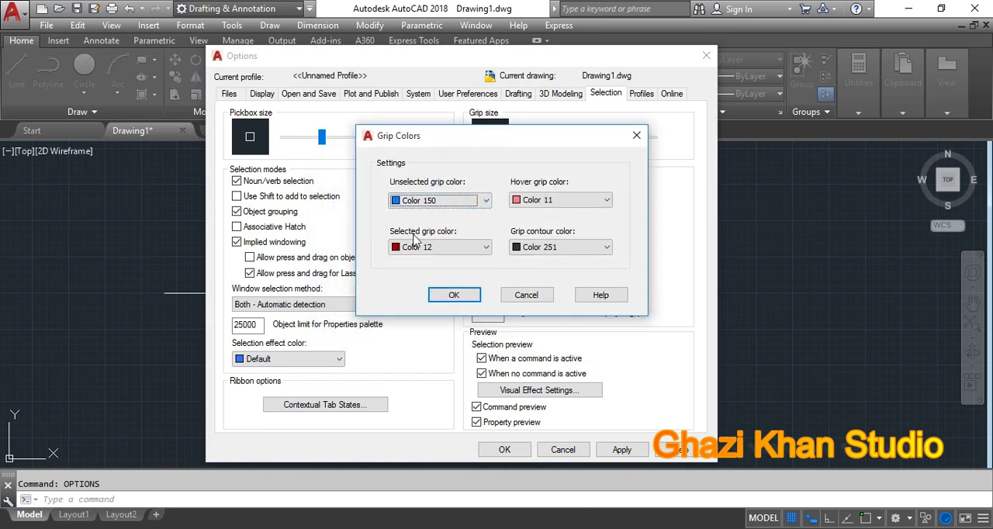
left_click(487, 247)
left_click(487, 246)
left_click(487, 246)
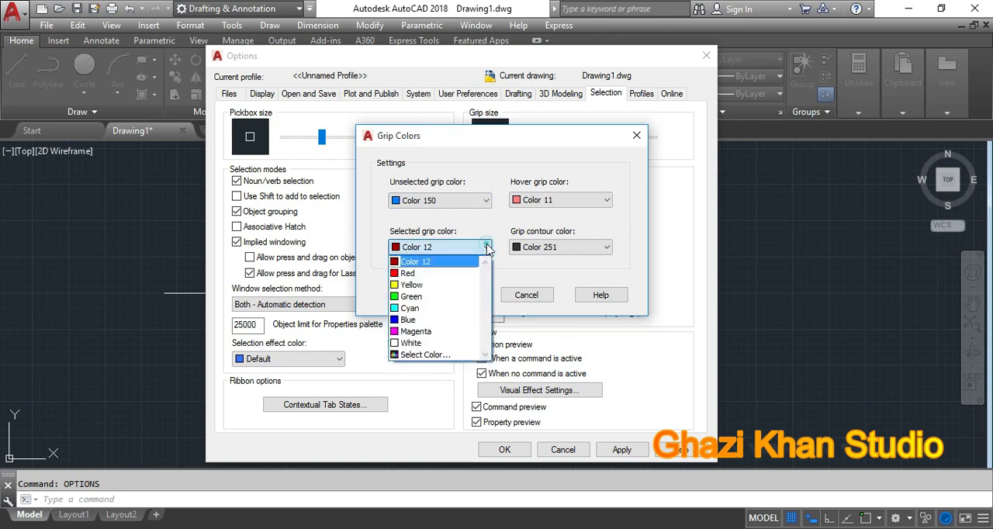
left_click(466, 162)
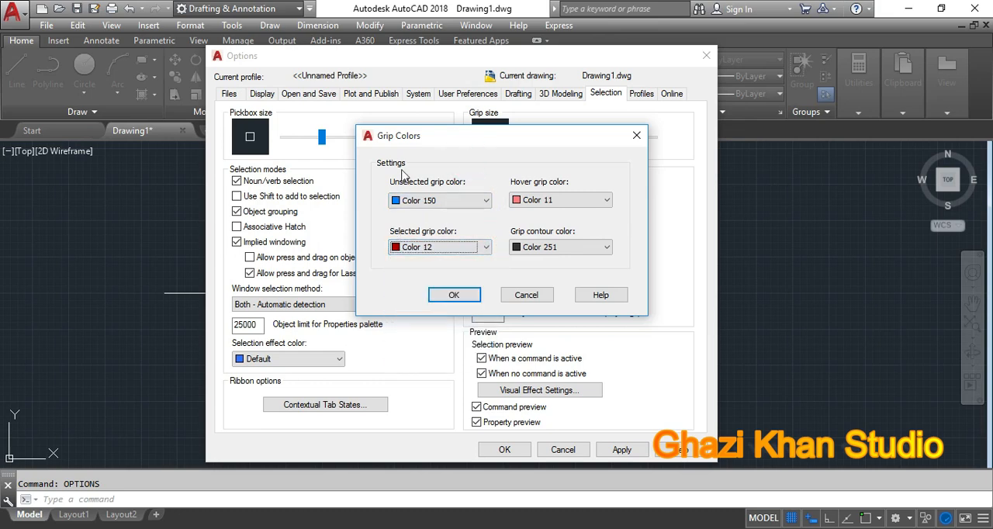
left_click(455, 294)
left_click(505, 450)
Step: Turn on polar tracking and draw a circle with a radius of about 161 in an empty area of the drawing
key("F10")
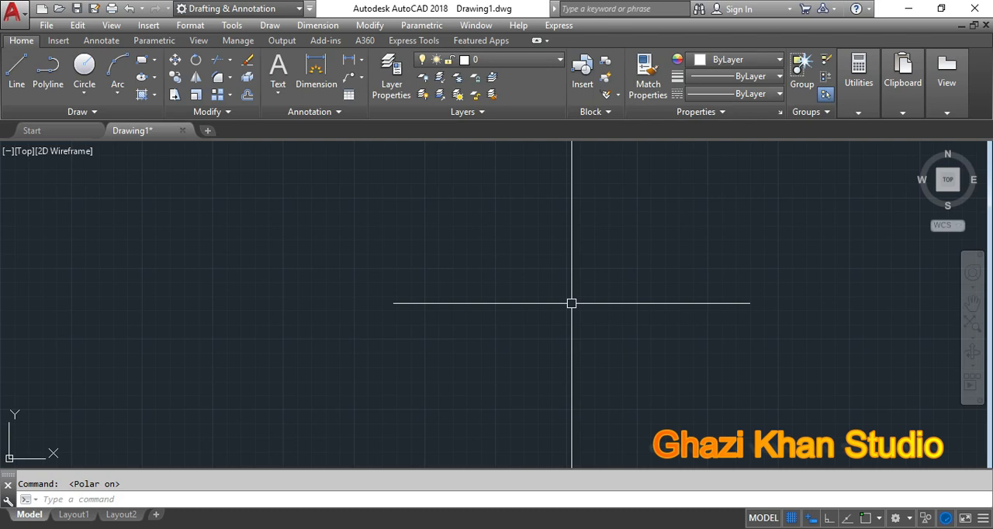
type("c")
key("Return")
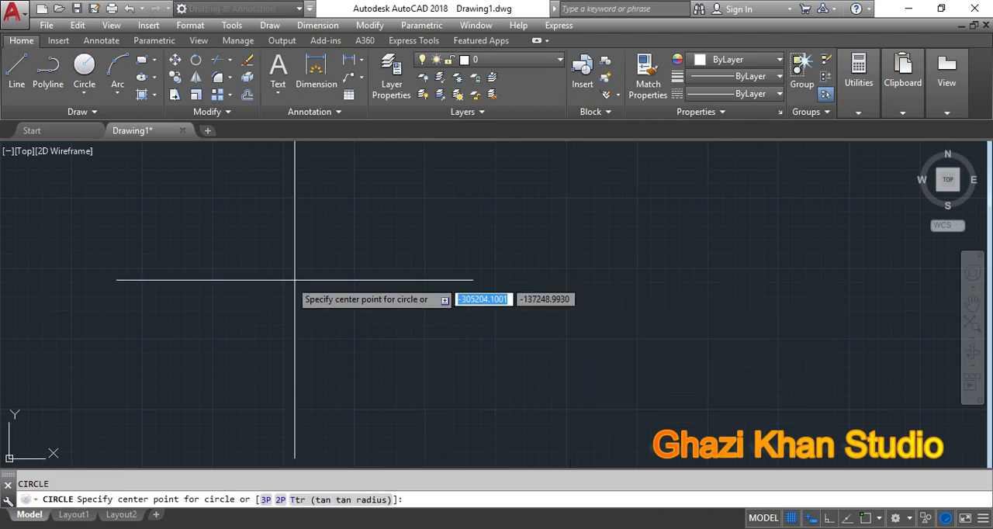
left_click(225, 273)
left_click(258, 287)
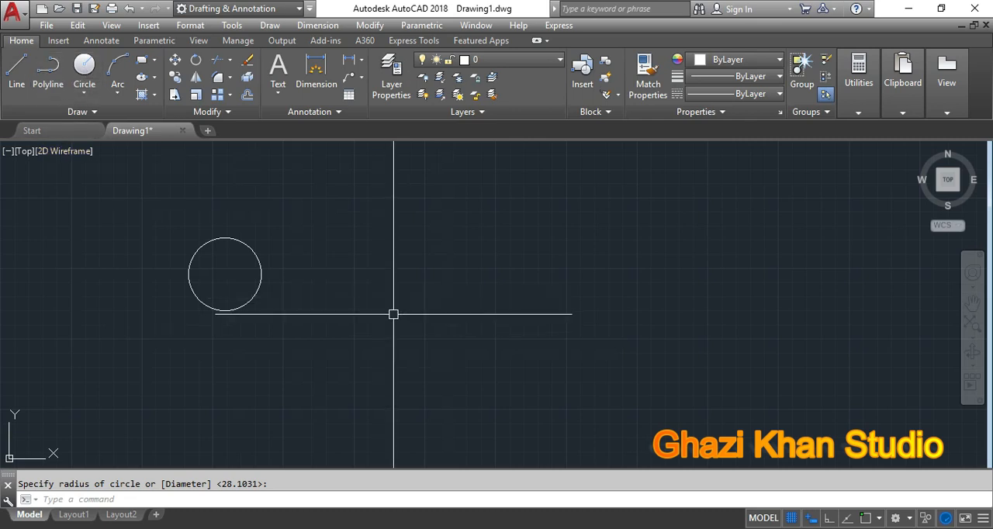
Step: Draw two more circles to the right of the first, with radii of about 258 and about 170
key("Return")
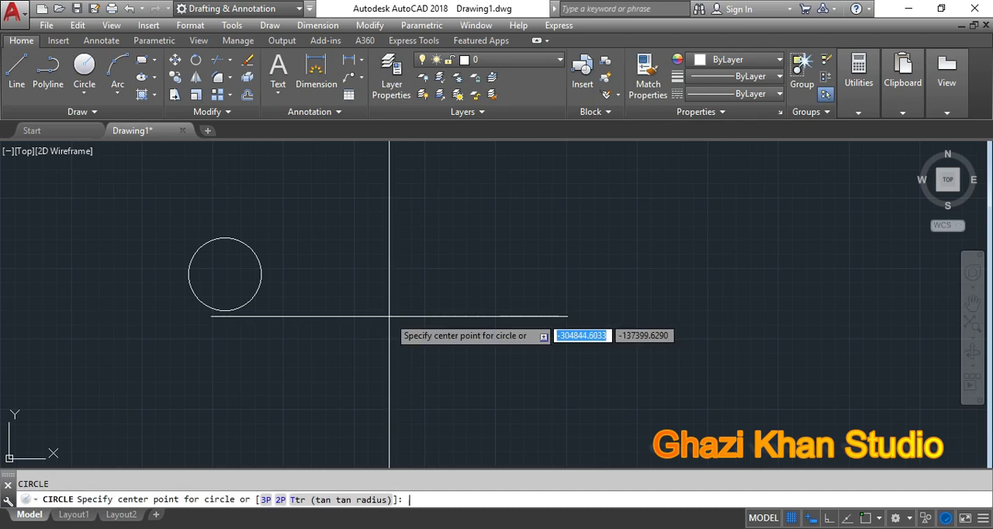
left_click(338, 263)
left_click(388, 290)
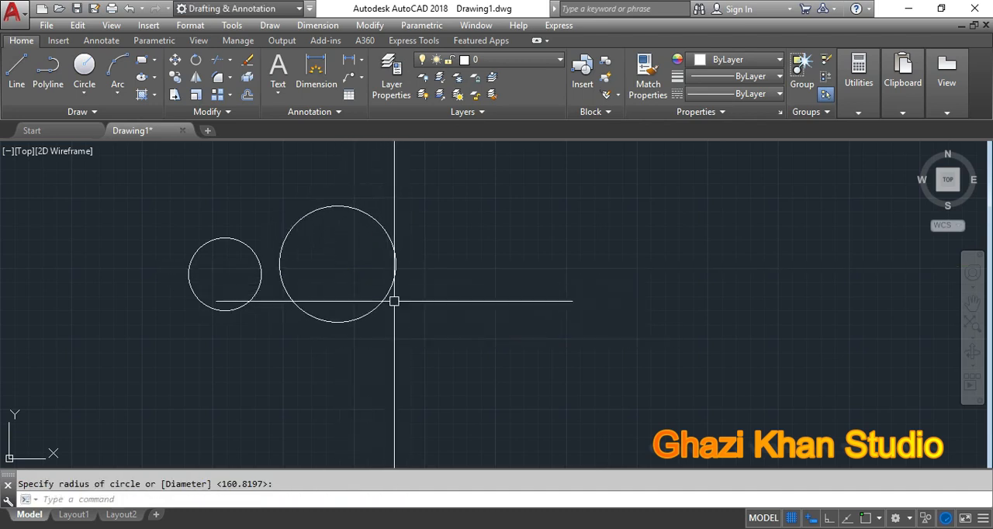
key("Return")
left_click(445, 231)
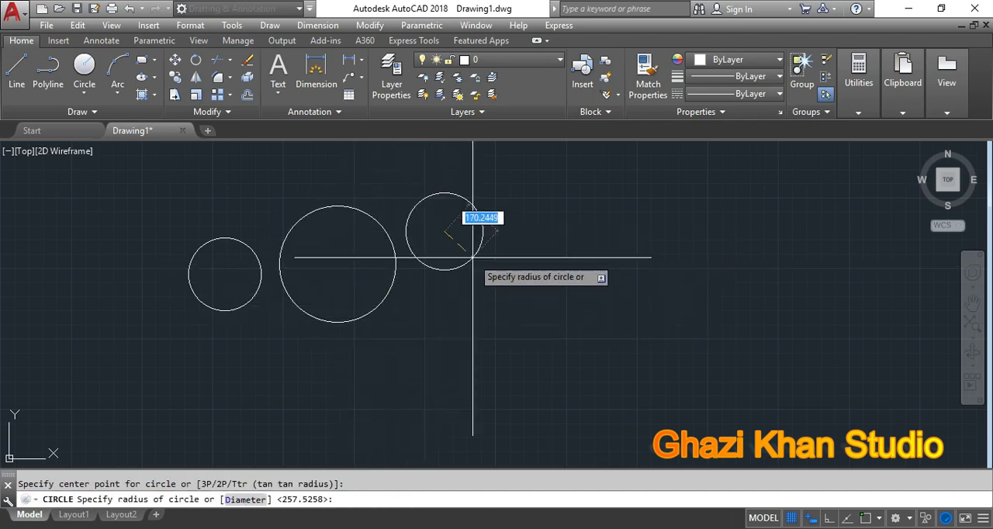
left_click(469, 263)
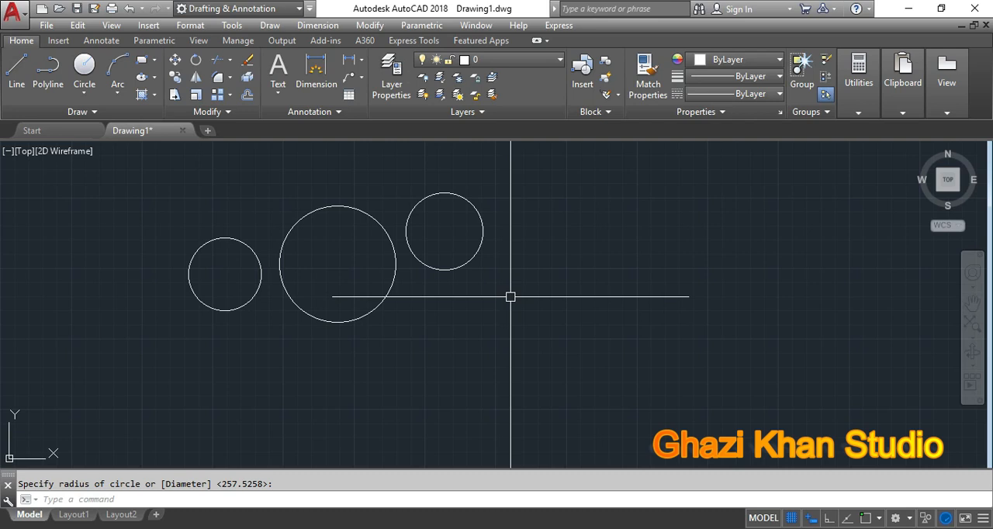
Step: Draw a single line rising slightly to the right, beside the rightmost circle
type("L")
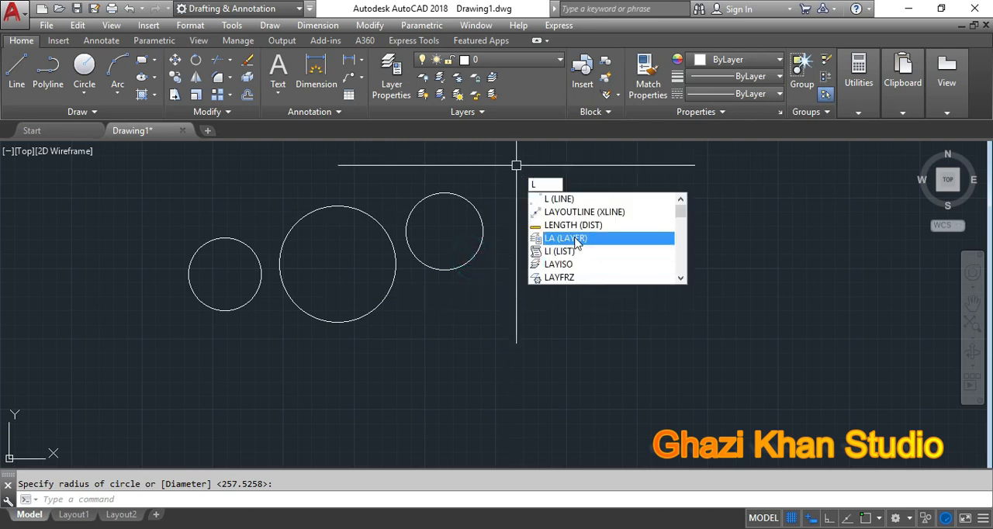
key("Return")
left_click(573, 242)
left_click(736, 231)
key("Return")
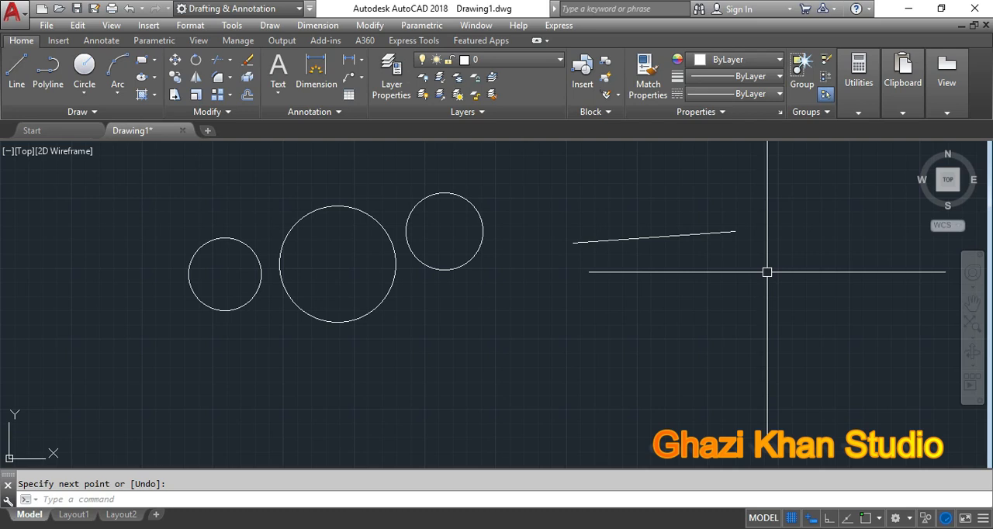
Step: Draw a single horizontal line below the slightly sloping line and end the Line command
type("l")
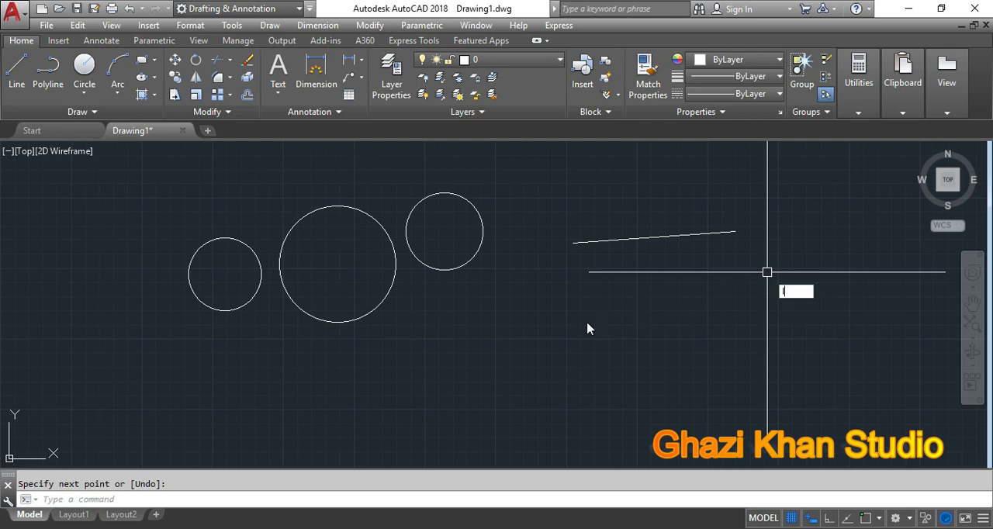
key("Return")
left_click(533, 330)
left_click(726, 330)
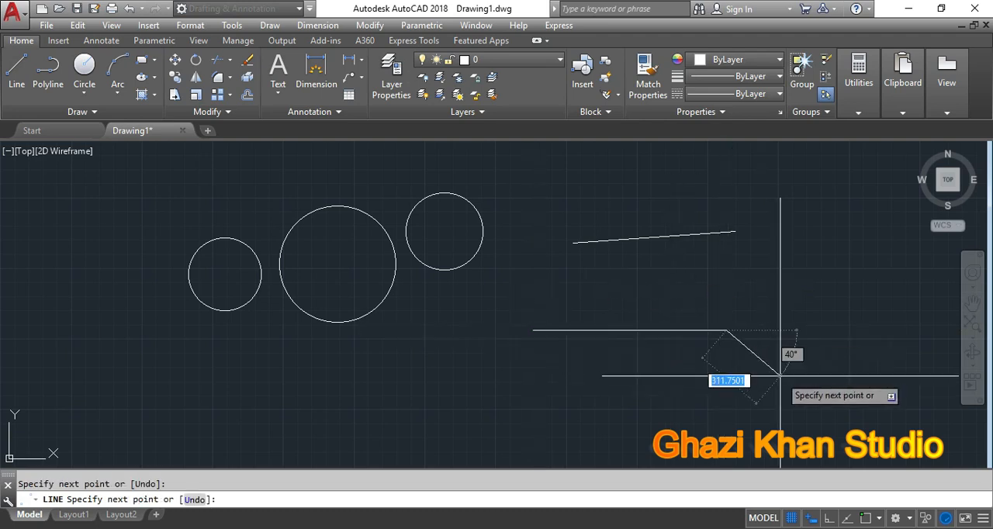
key("Escape")
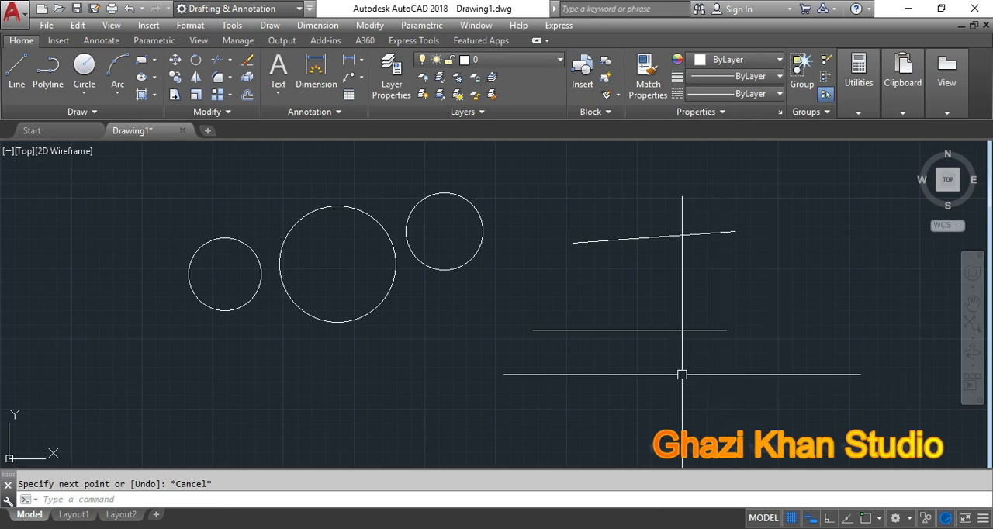
scroll(583, 374, "down", 3)
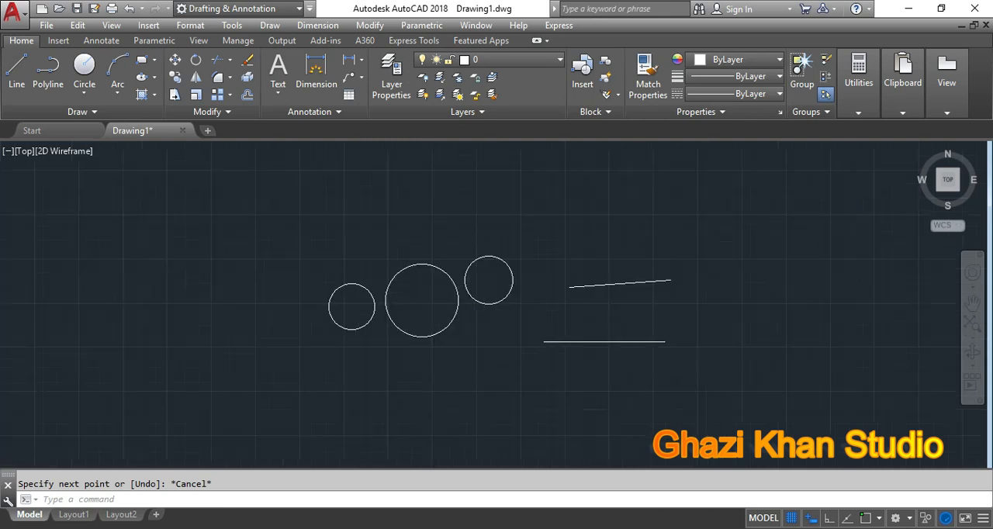
scroll(562, 360, "up", 2)
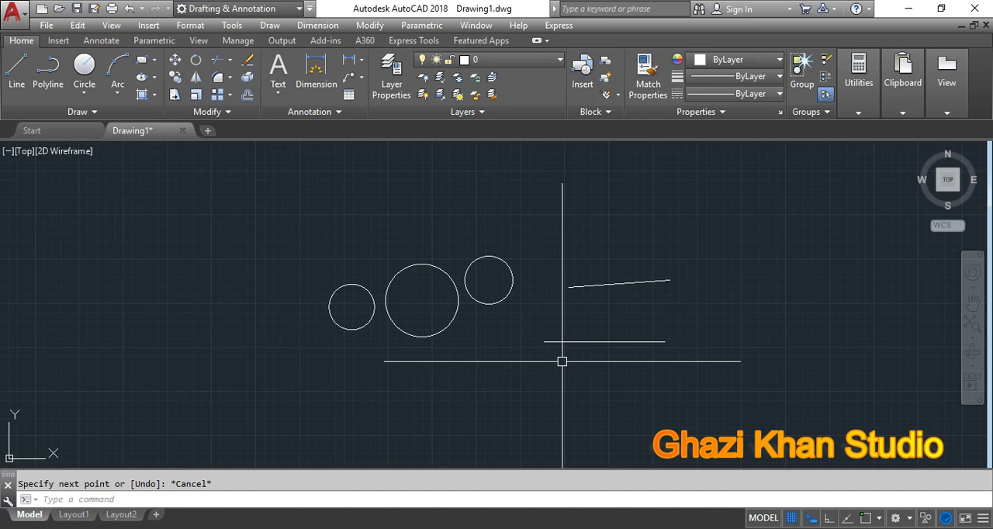